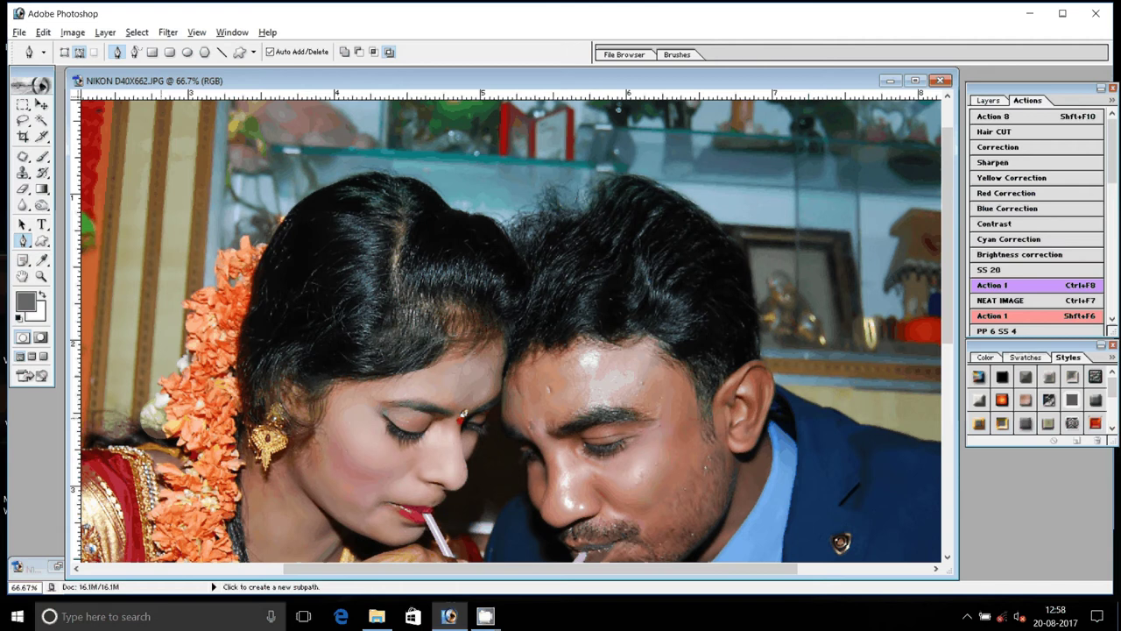
- Trace path points from the bride's side up the flower garland and across her hair
click(162, 386)
click(171, 349)
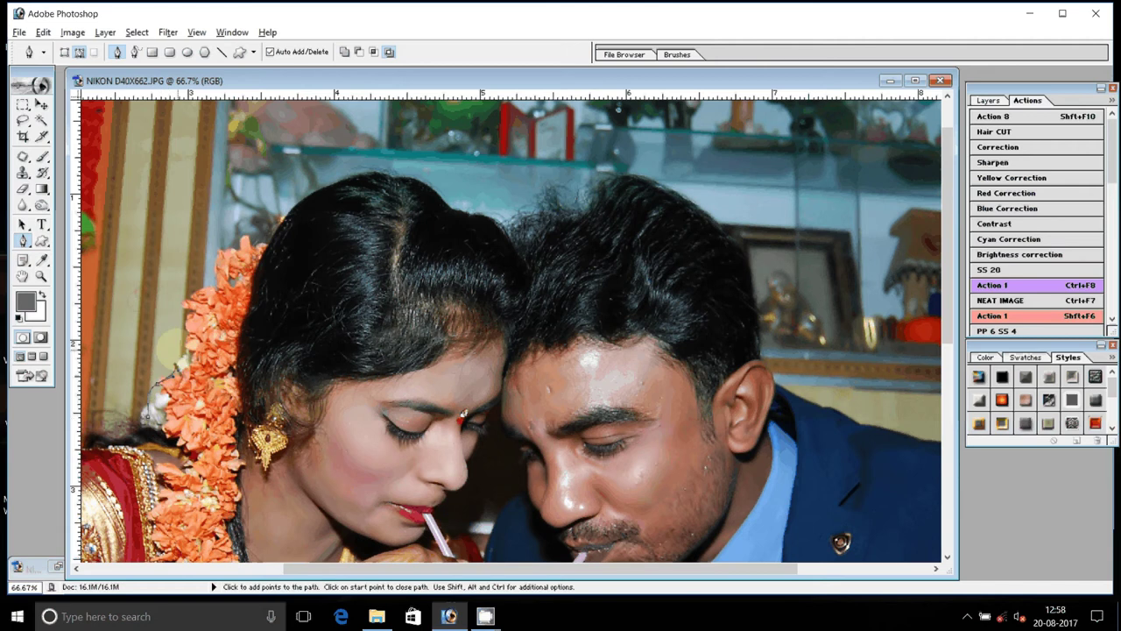
click(141, 226)
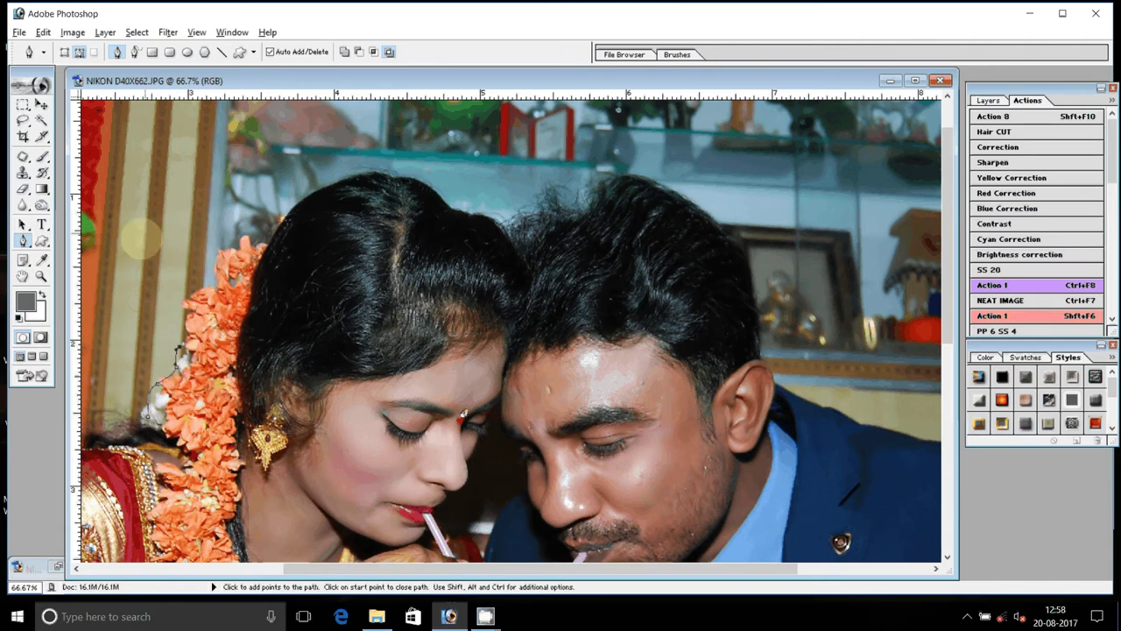
click(203, 275)
click(235, 245)
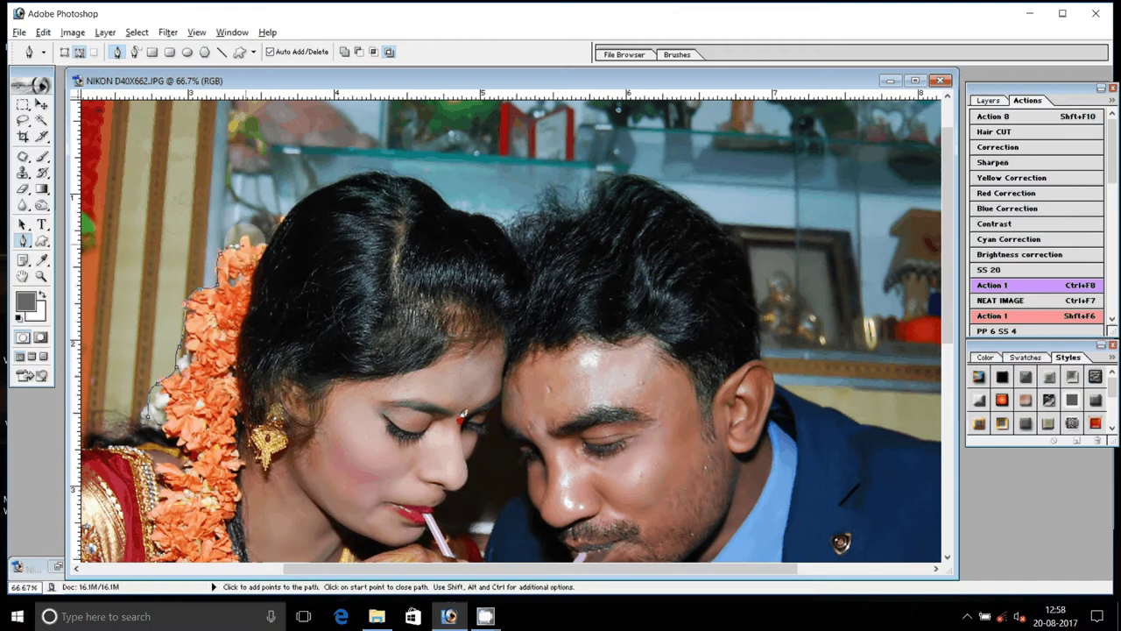
click(272, 245)
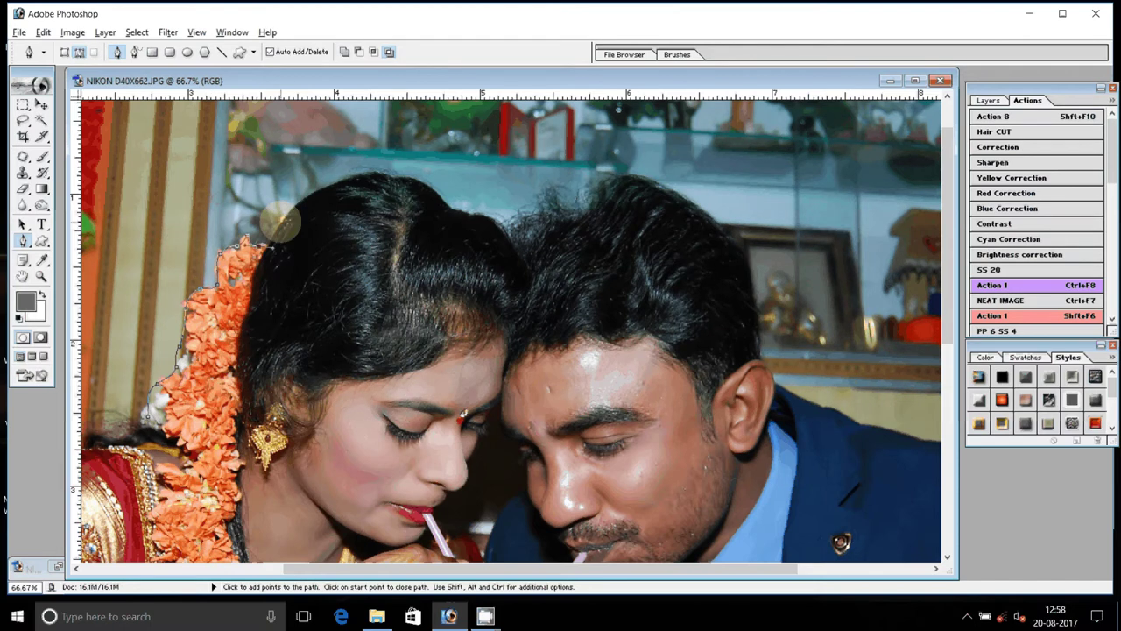
click(311, 192)
click(377, 176)
click(478, 218)
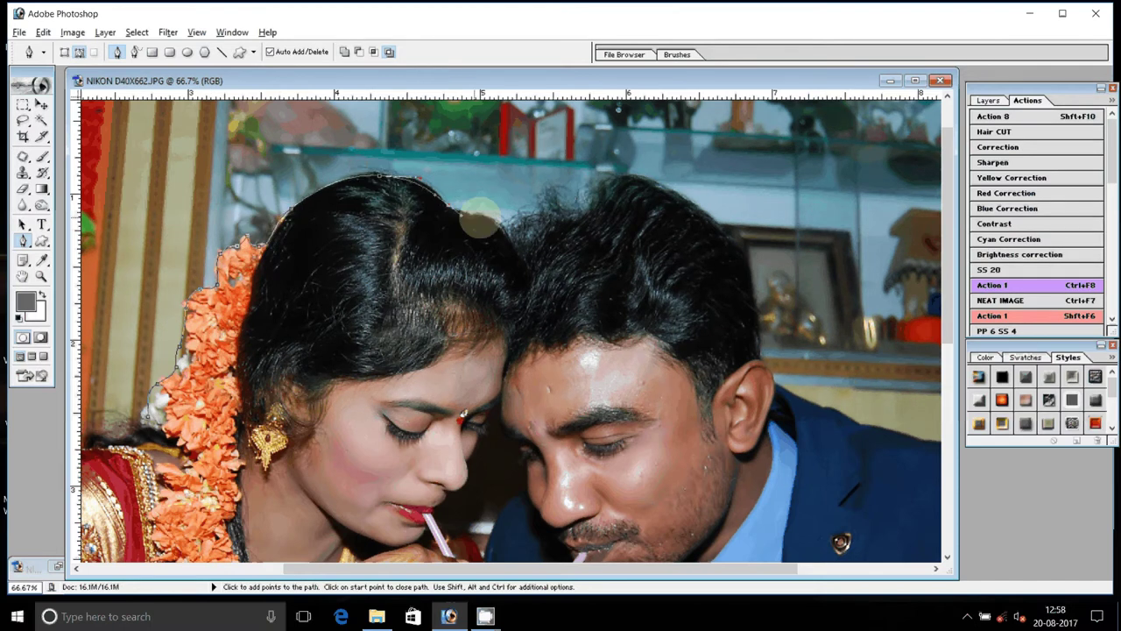
click(504, 224)
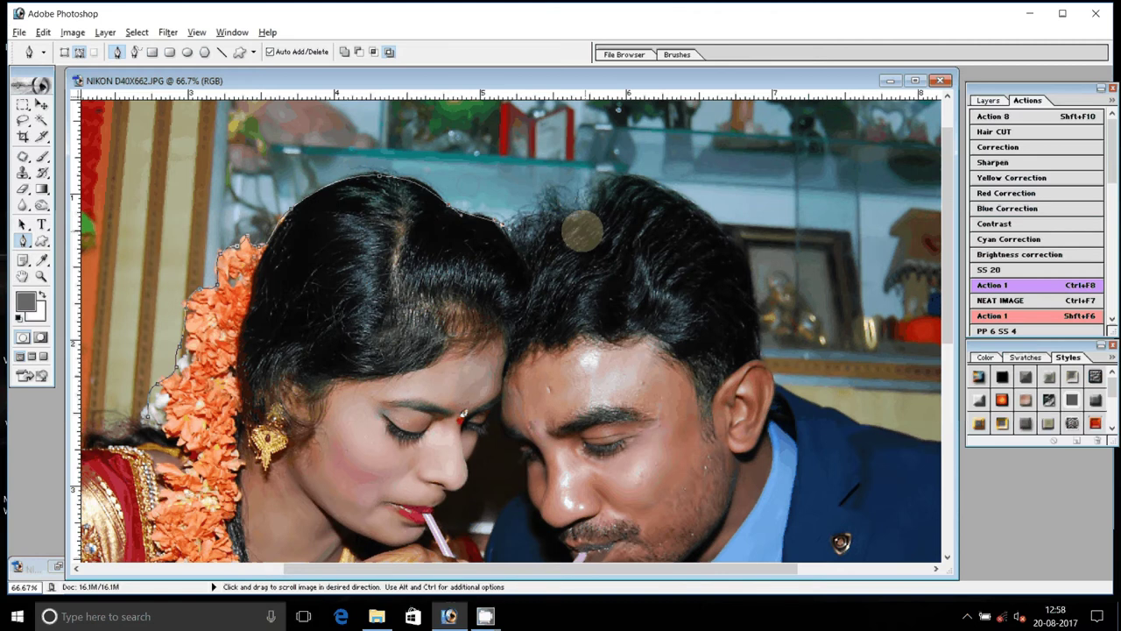
- Continue the path over the groom's hair, down his head and shoulder to the jacket edge
drag(583, 231, 408, 255)
click(491, 214)
click(523, 238)
click(556, 264)
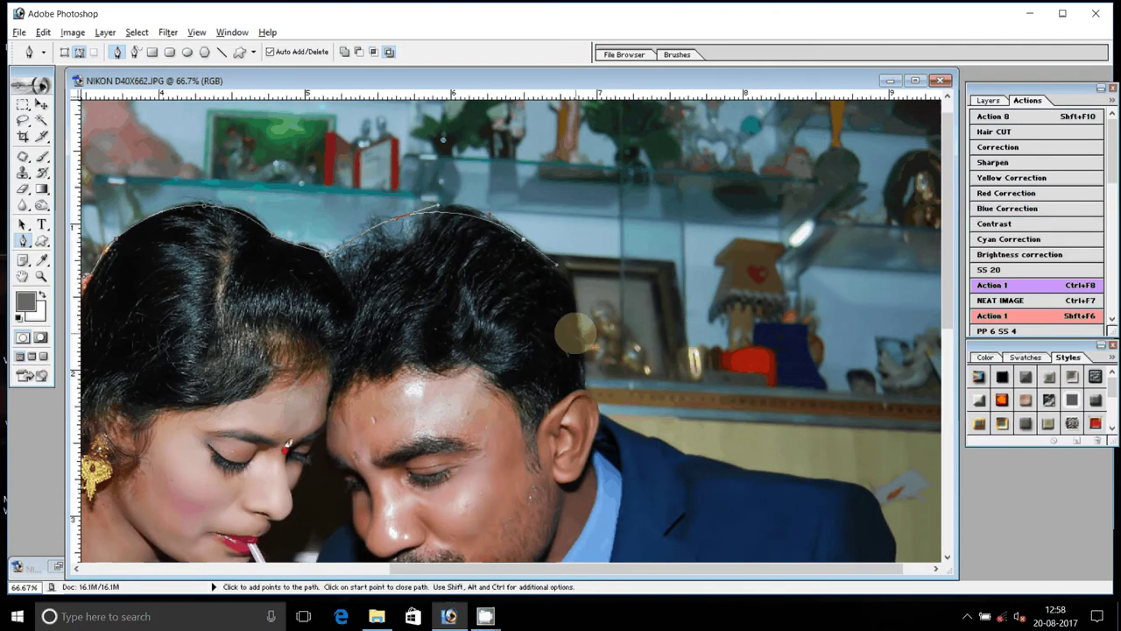
click(579, 337)
click(585, 389)
mouse_move(531, 386)
mouse_down()
mouse_move(489, 346)
mouse_move(556, 197)
mouse_up()
click(561, 210)
click(626, 238)
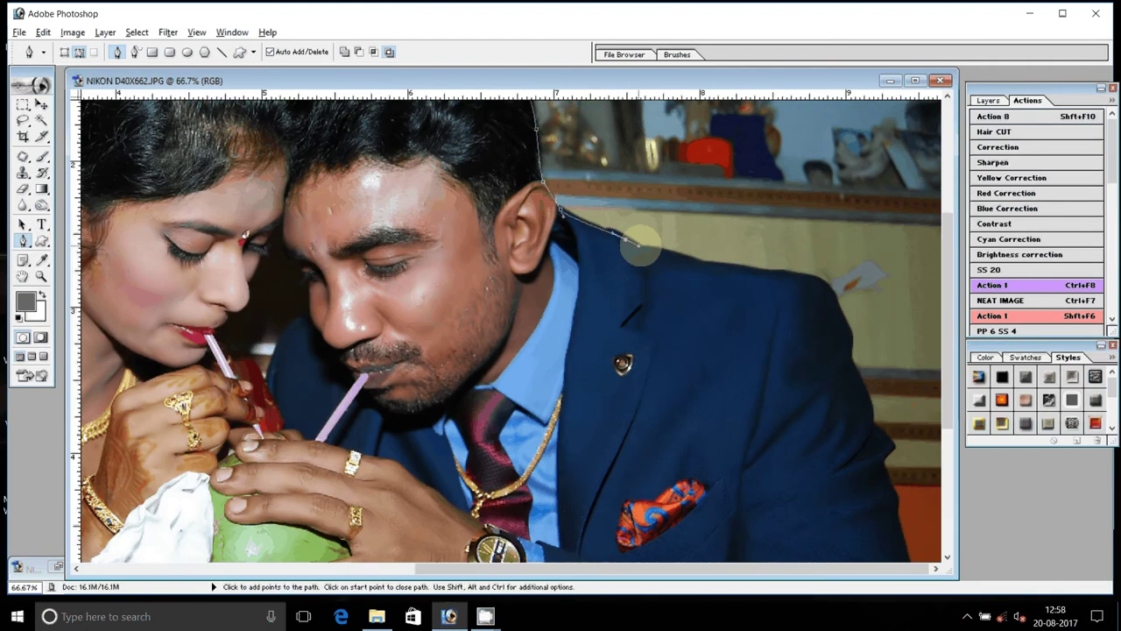
mouse_move(727, 268)
mouse_down()
mouse_move(773, 271)
mouse_move(839, 305)
mouse_up()
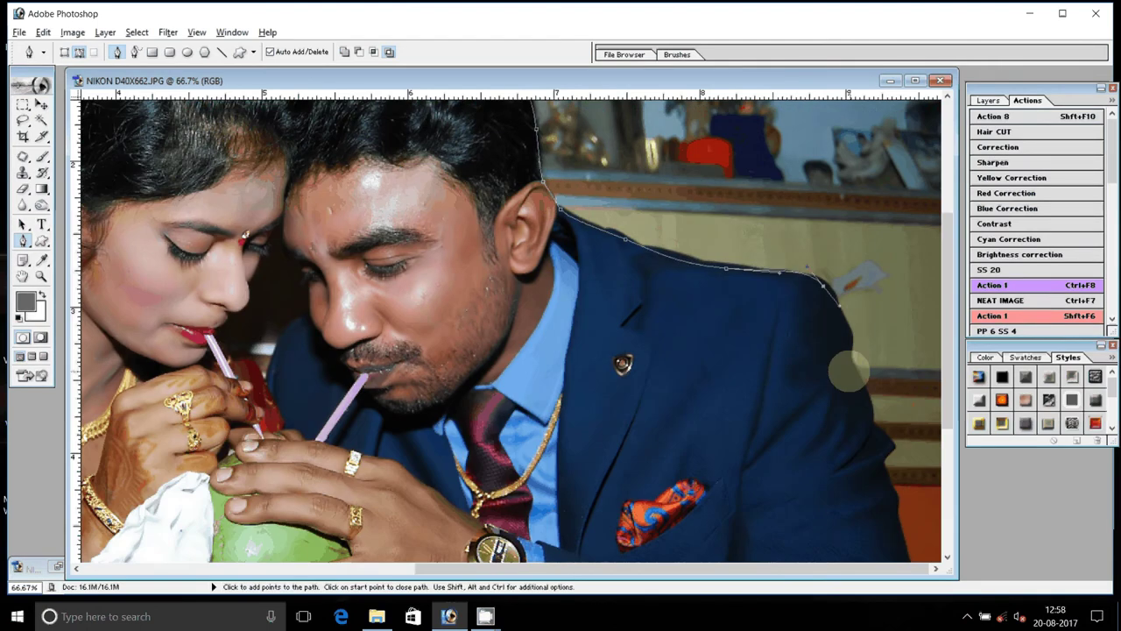
scroll(848, 372, down, 5)
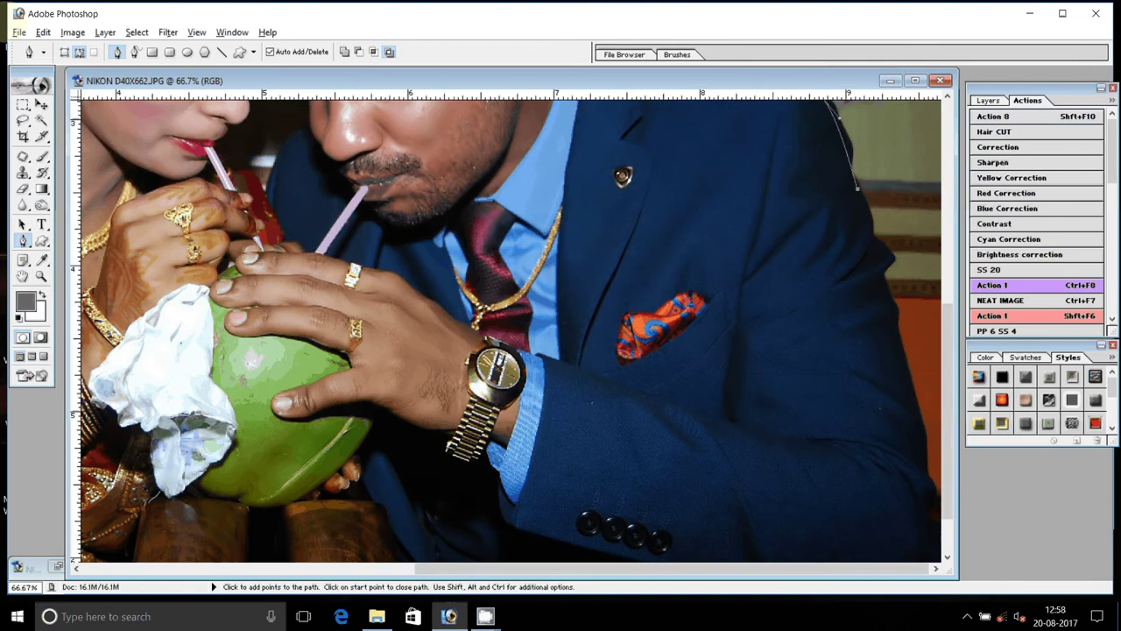
mouse_move(907, 361)
mouse_down()
mouse_move(911, 375)
mouse_move(850, 336)
mouse_up()
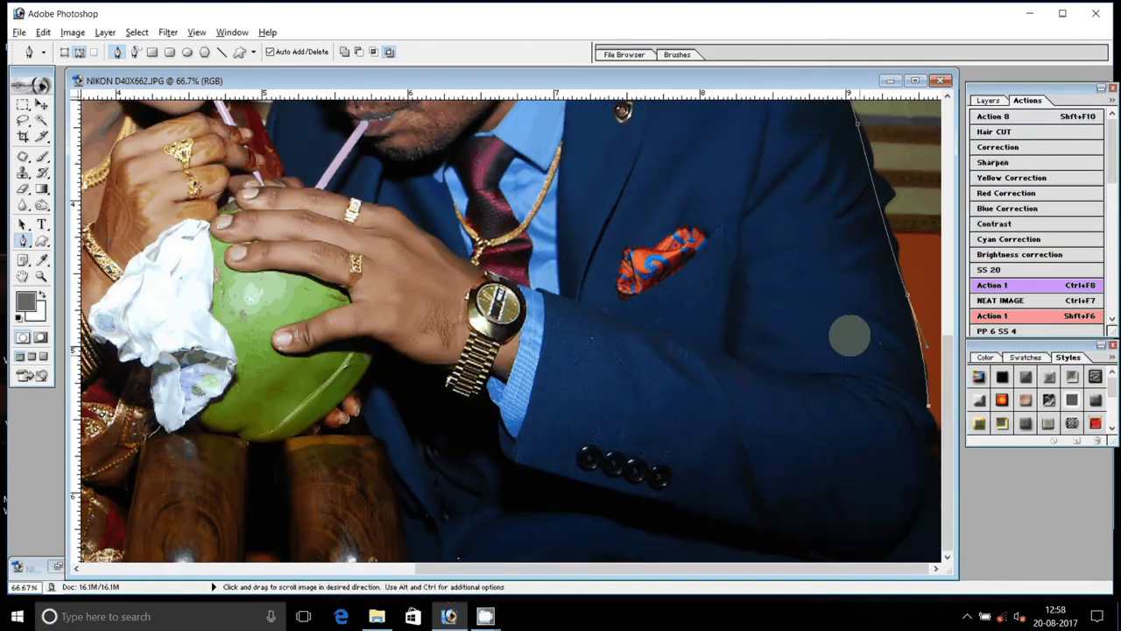
click(936, 432)
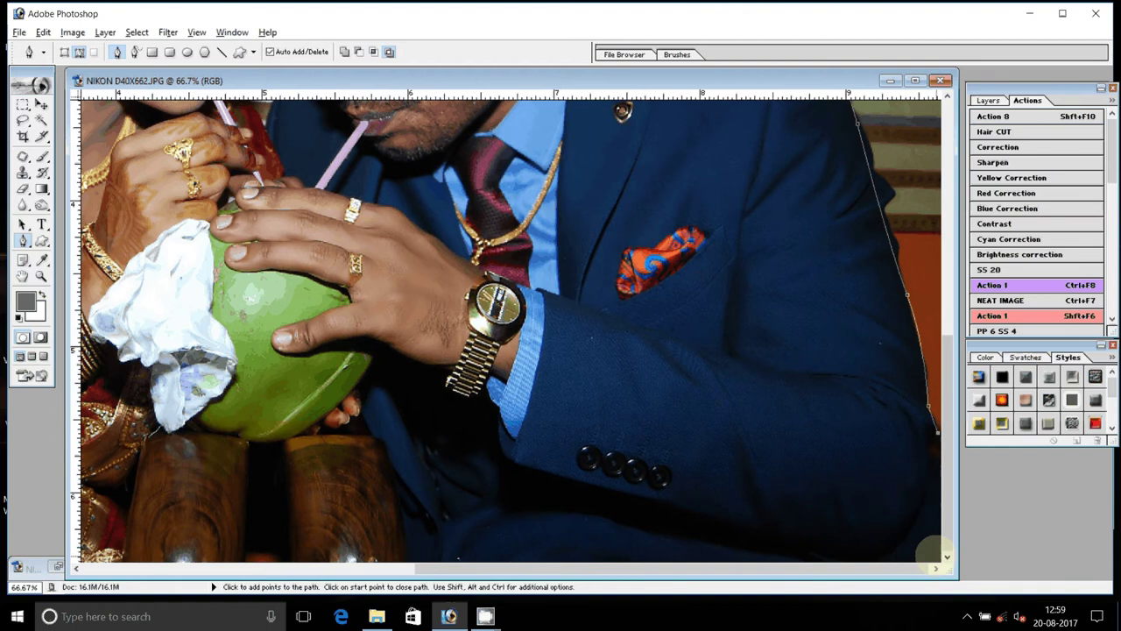
- Trace the path from the bride's sari bottom up along her shoulder toward her neck
scroll(933, 552, left, 5)
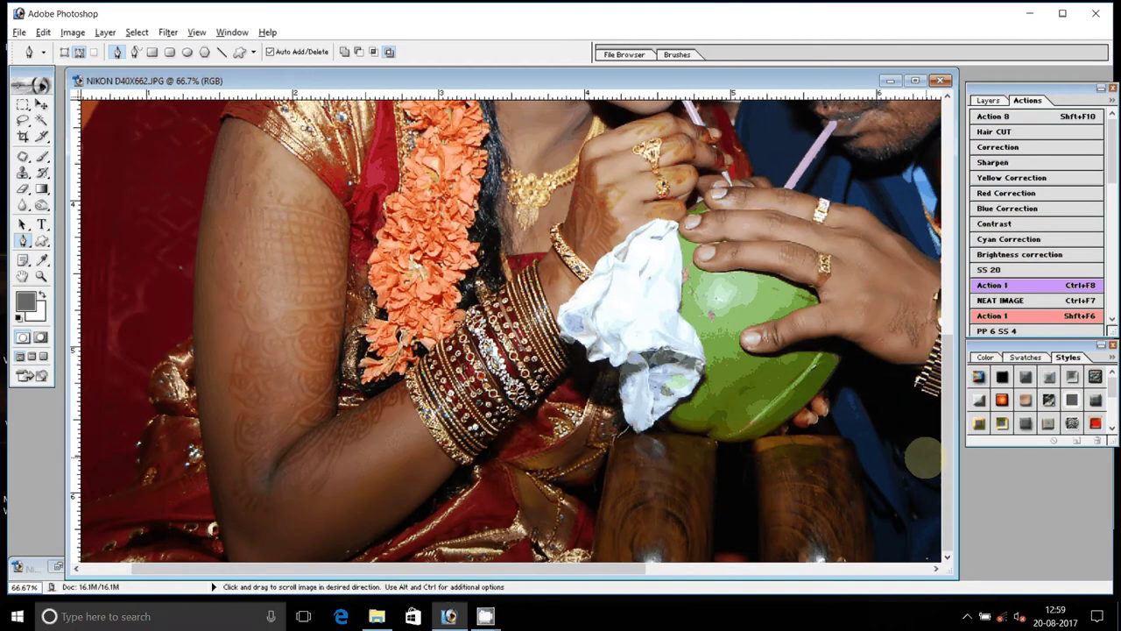
scroll(924, 458, left, 1)
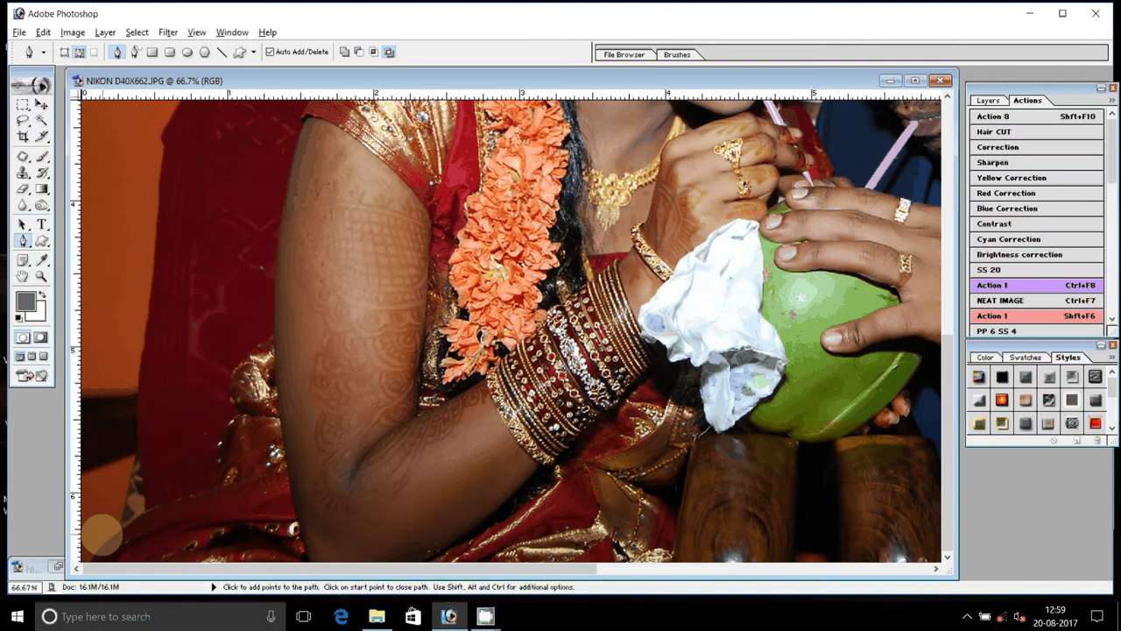
click(210, 487)
click(230, 377)
click(275, 332)
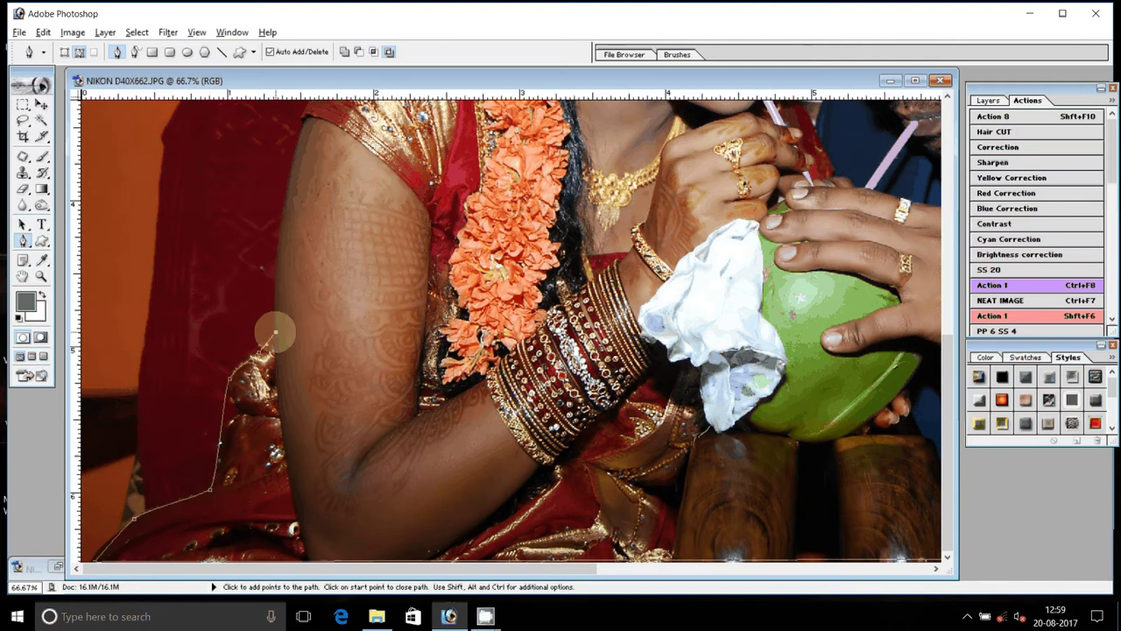
scroll(275, 332, up, 3)
scroll(254, 350, right, 1)
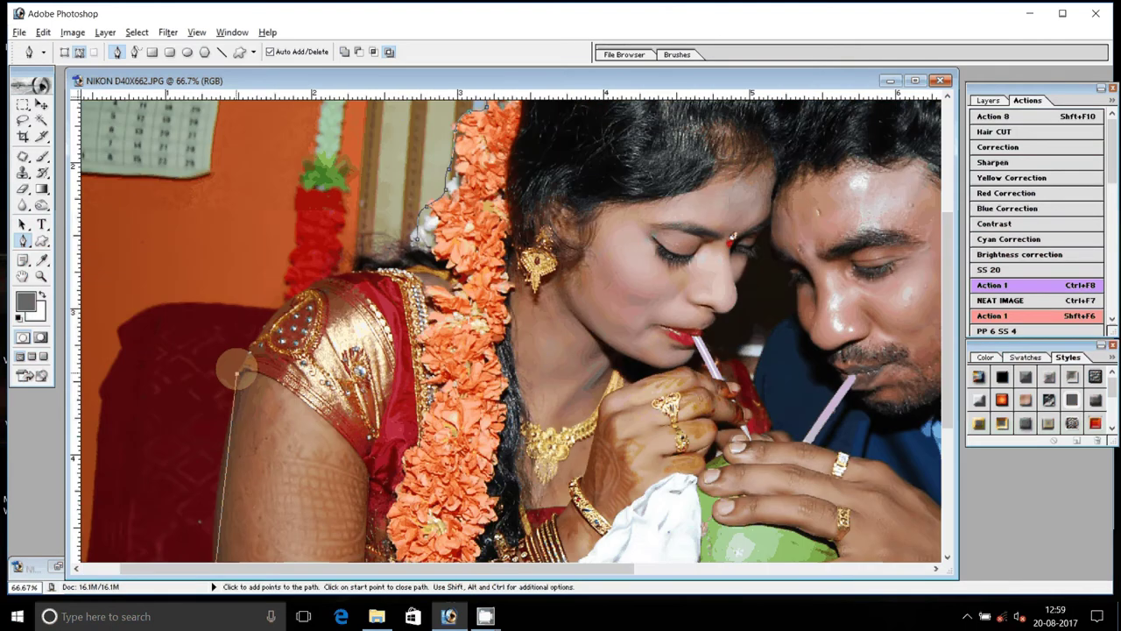
click(290, 303)
click(317, 281)
click(359, 264)
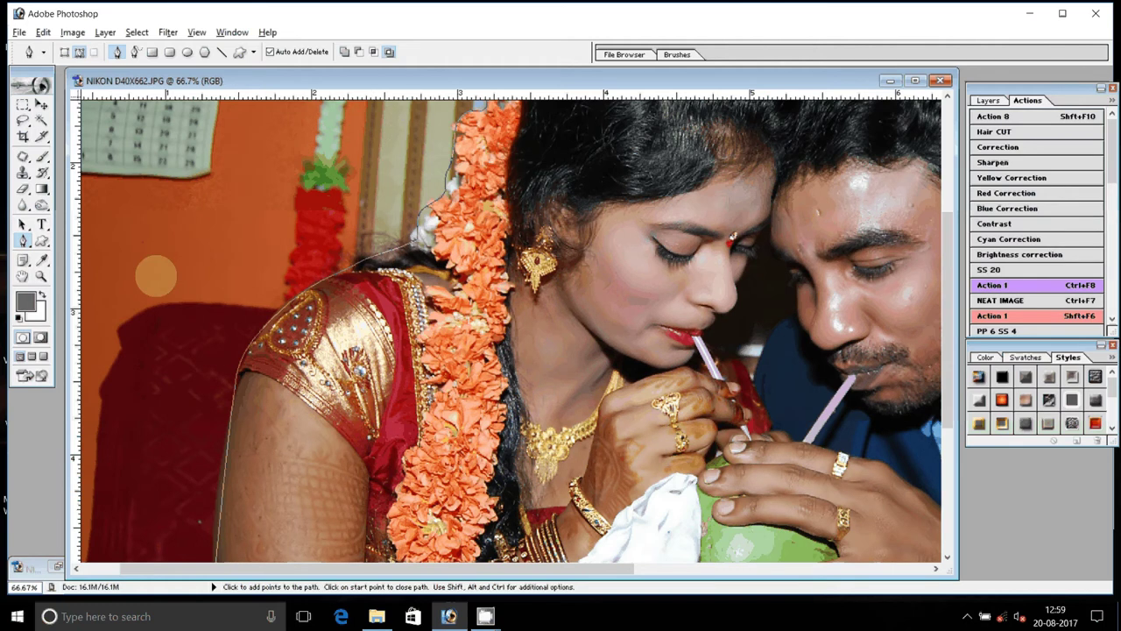
- Dismiss the path options menu and zoom into the area around the couple's lips
right_click(537, 219)
click(582, 286)
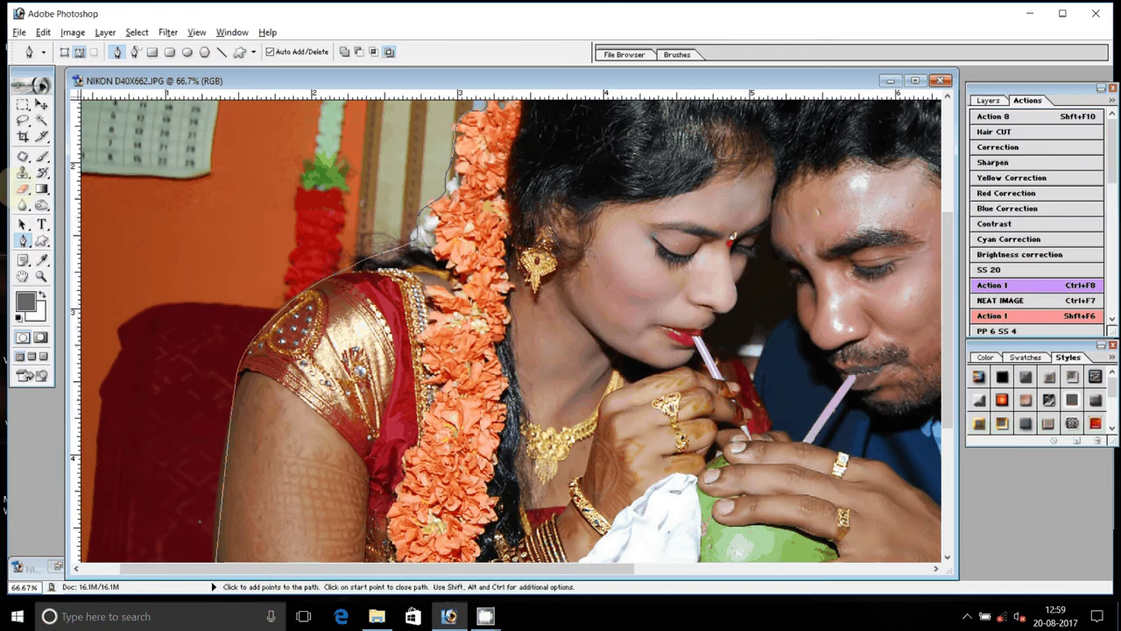
key(z)
drag(138, 124, 818, 489)
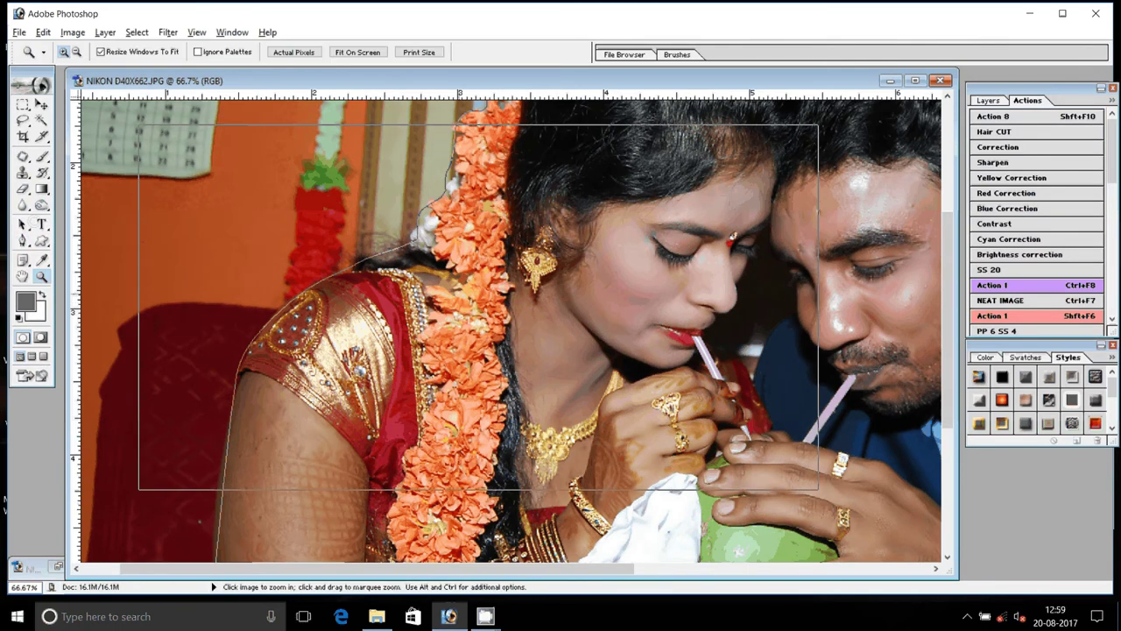
- At 200% zoom, start a new Pen outline around the gap between the faces
click(560, 307)
drag(561, 307, 114, 246)
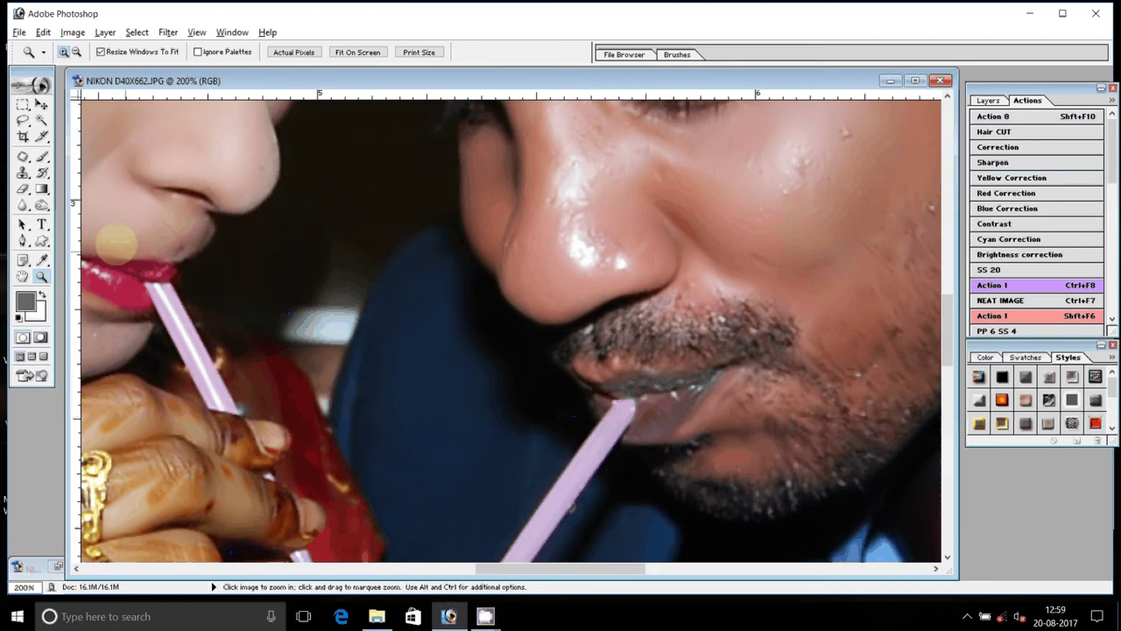
key(p)
click(464, 236)
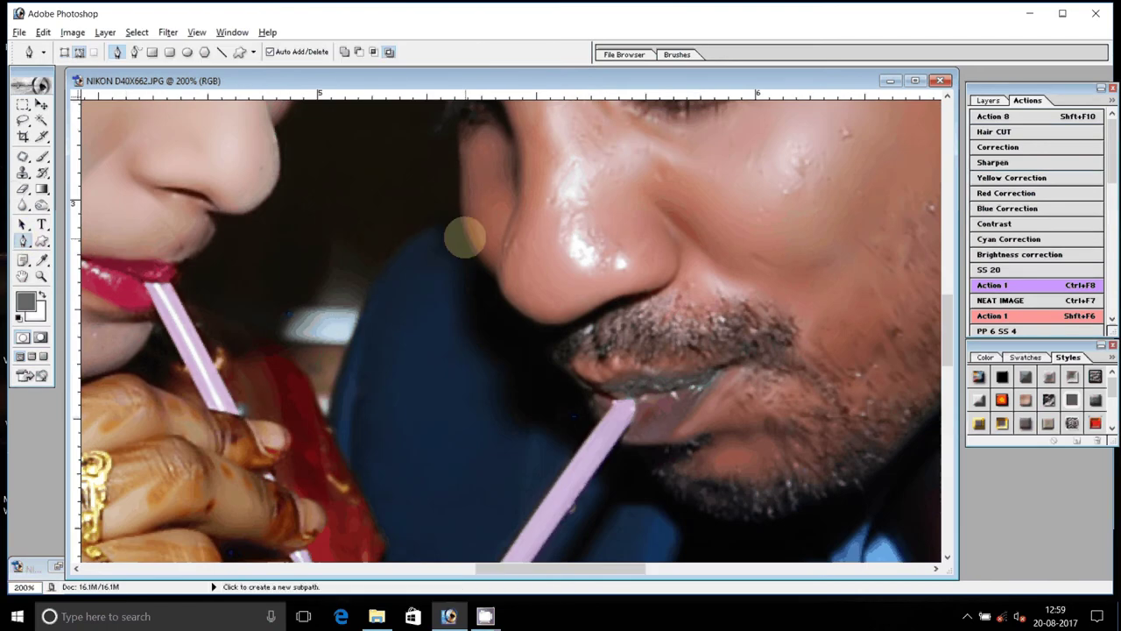
click(377, 266)
click(326, 413)
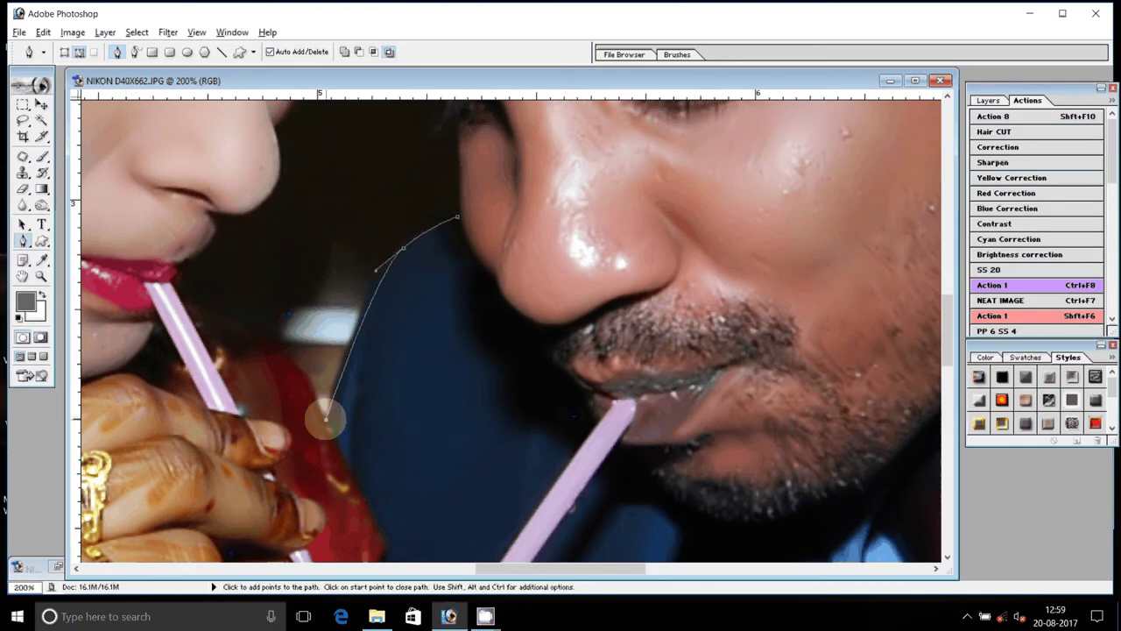
- Curve the gap outline along the bride's chin and groom's eye, close it, and pan down
drag(281, 336, 258, 327)
mouse_move(203, 299)
mouse_down()
mouse_move(189, 261)
mouse_move(276, 192)
mouse_move(279, 155)
mouse_move(279, 320)
mouse_move(372, 124)
mouse_move(383, 221)
mouse_up()
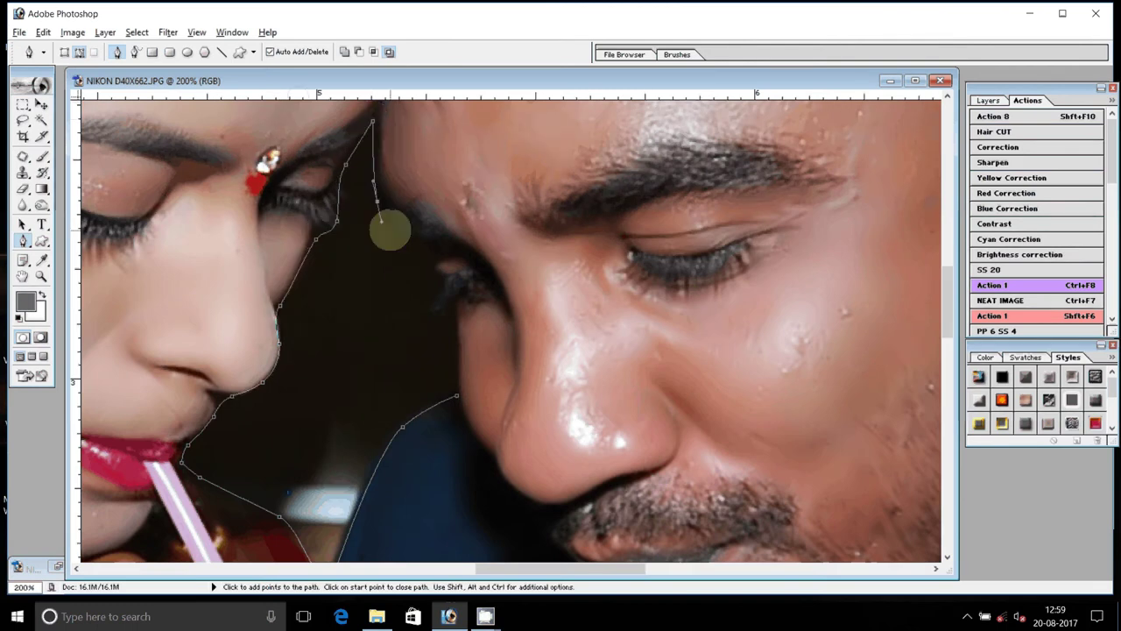
drag(429, 262, 452, 301)
drag(462, 356, 462, 380)
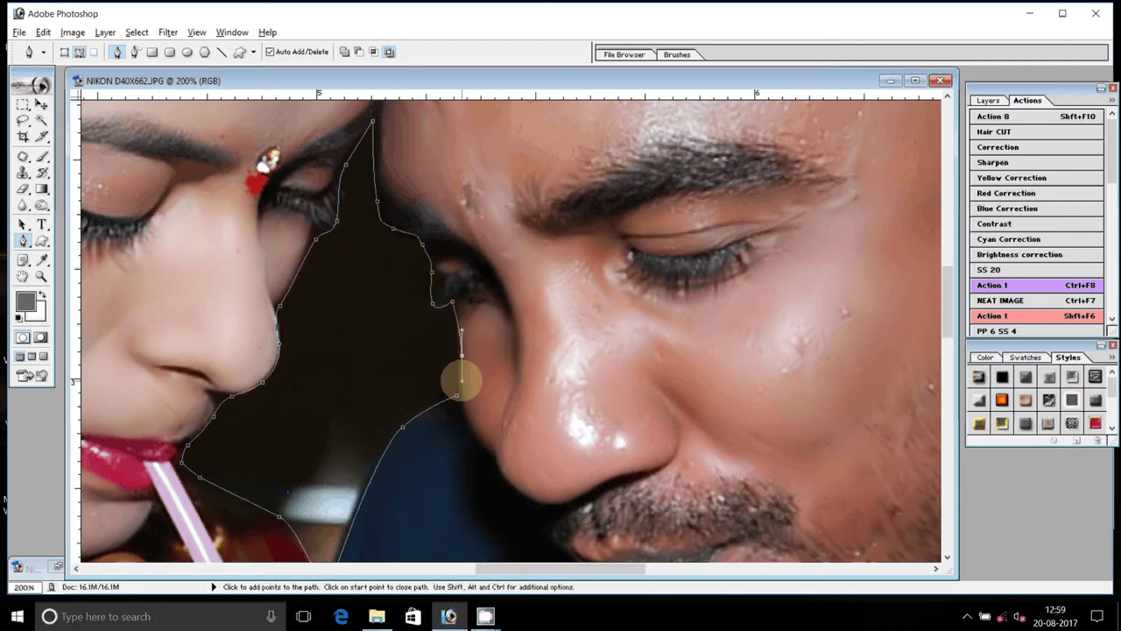
click(457, 395)
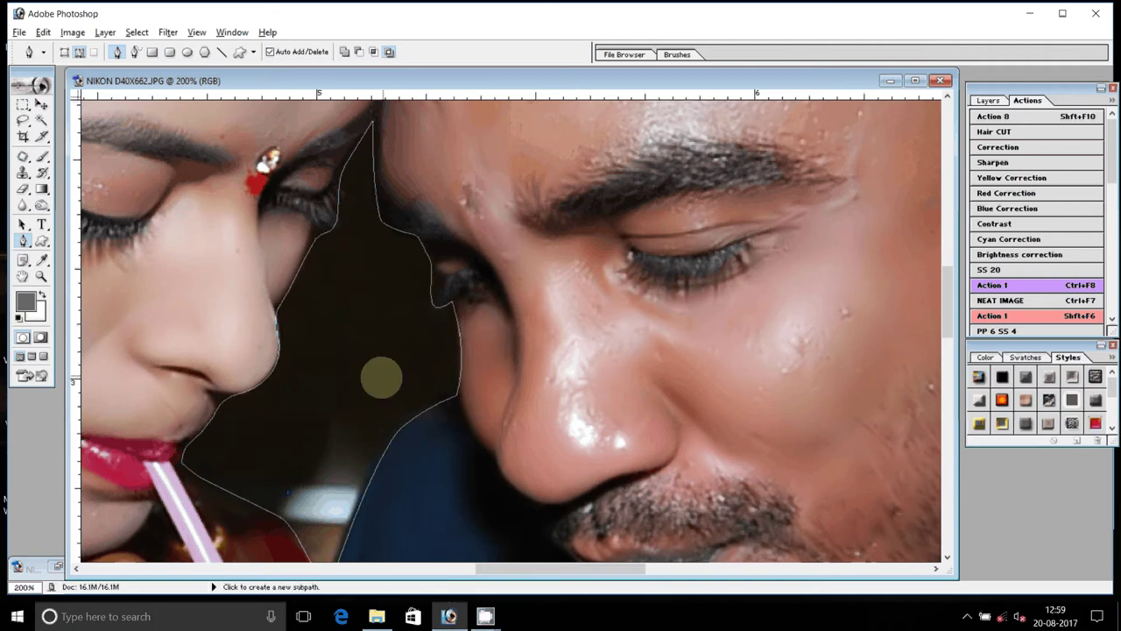
key(space)
mouse_move(448, 421)
mouse_down()
mouse_move(524, 375)
mouse_move(483, 135)
mouse_move(619, 116)
mouse_up()
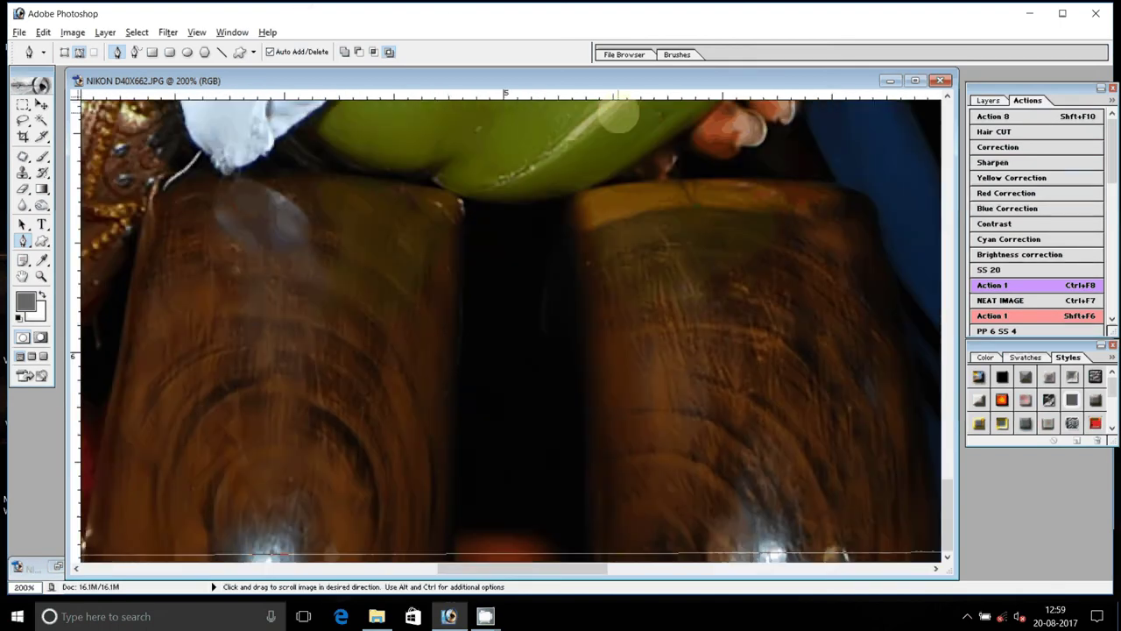
- Outline the dark gap between the two wooden pieces below the coconut
click(451, 521)
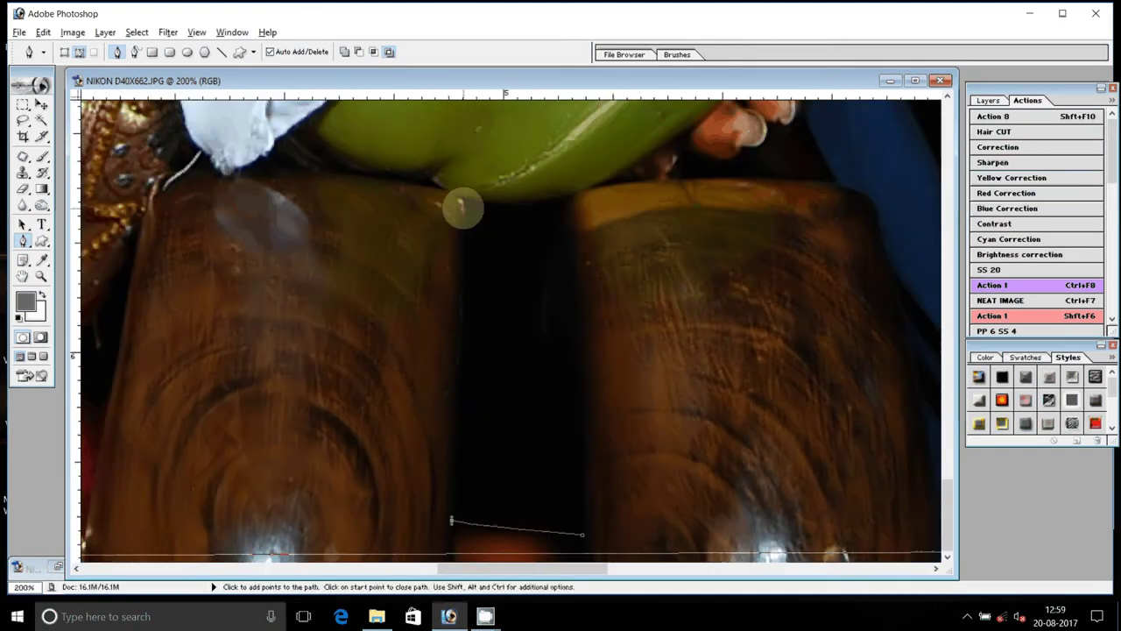
click(462, 203)
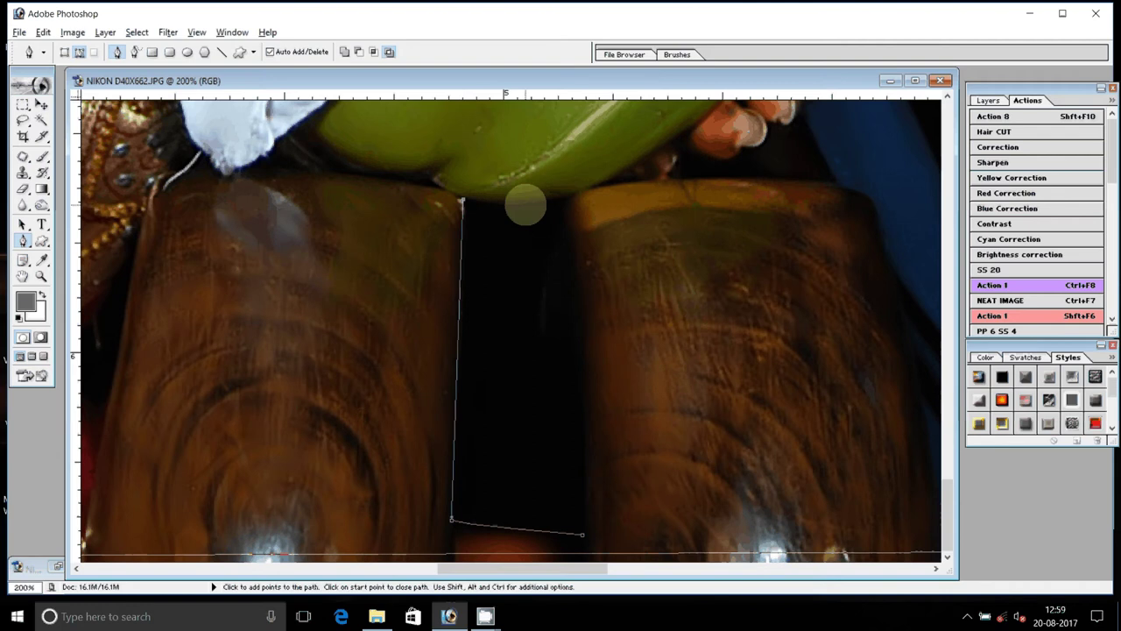
drag(525, 203, 567, 195)
drag(581, 378, 581, 391)
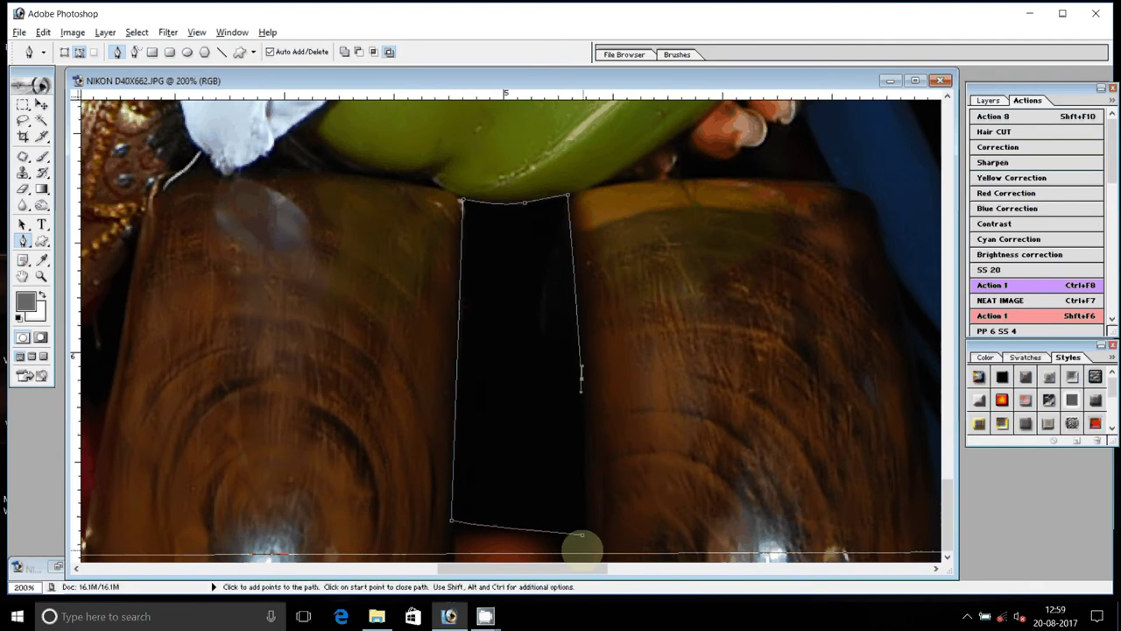
click(581, 537)
- Convert the whole path into an active selection and show the Layers panel
right_click(498, 274)
click(561, 342)
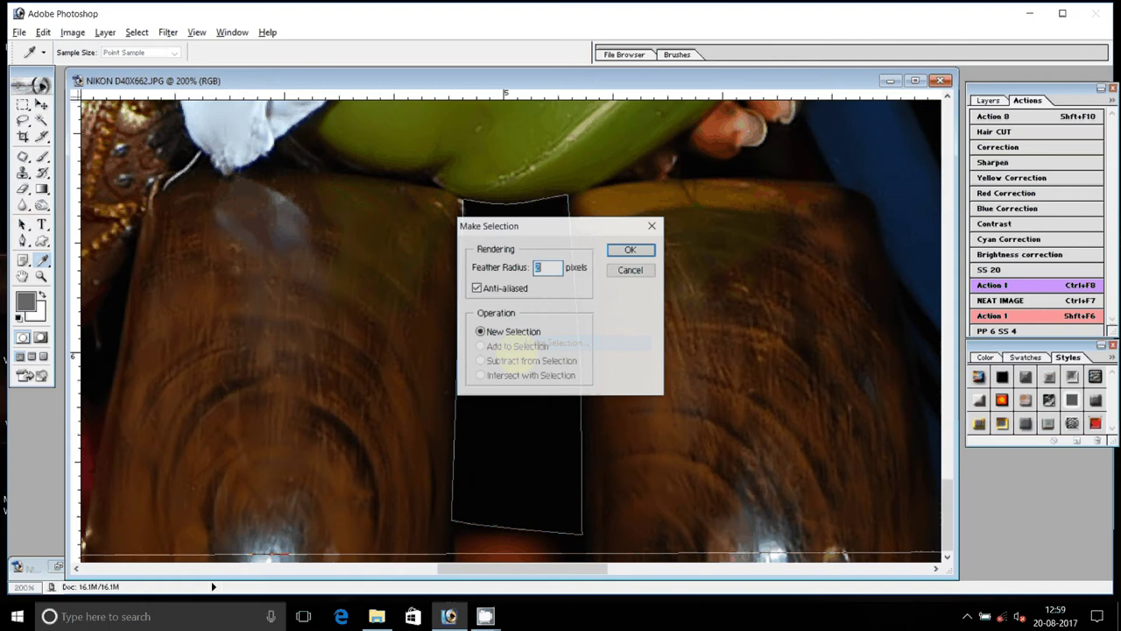
key(Return)
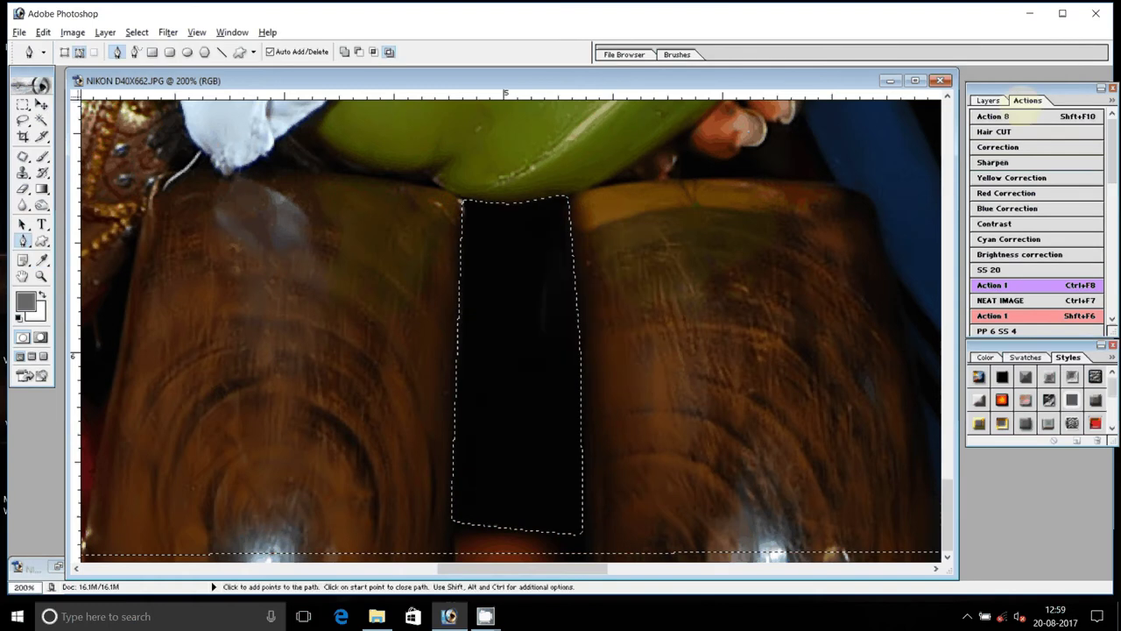
click(988, 100)
- Copy the selected couple onto a new Layer 1 and hide the Background layer
right_click(1034, 155)
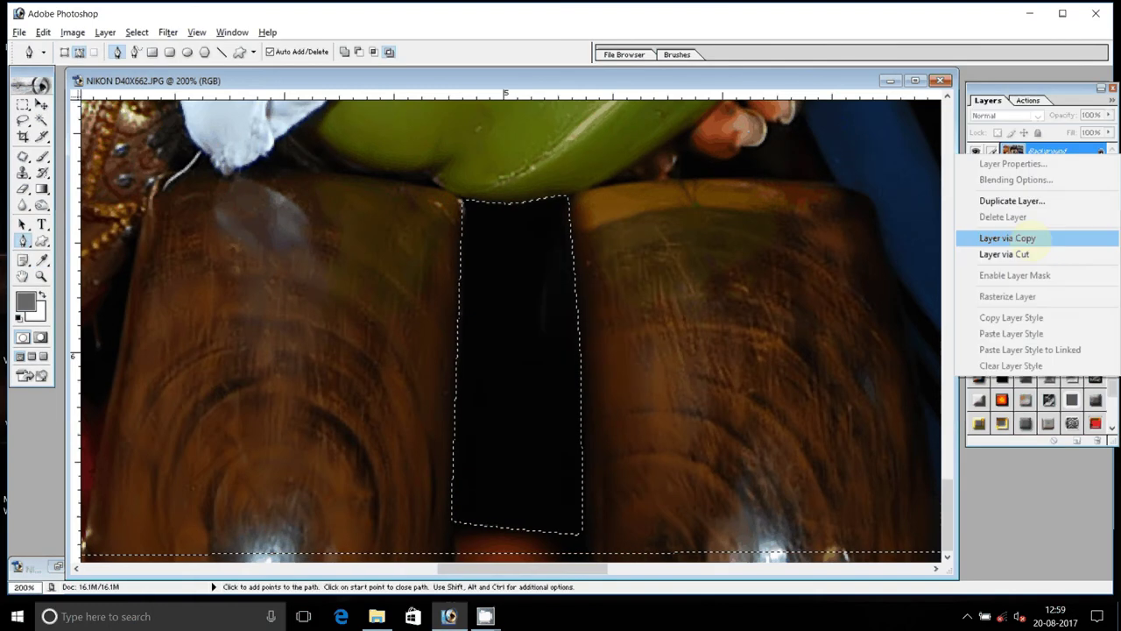
click(1034, 238)
click(975, 171)
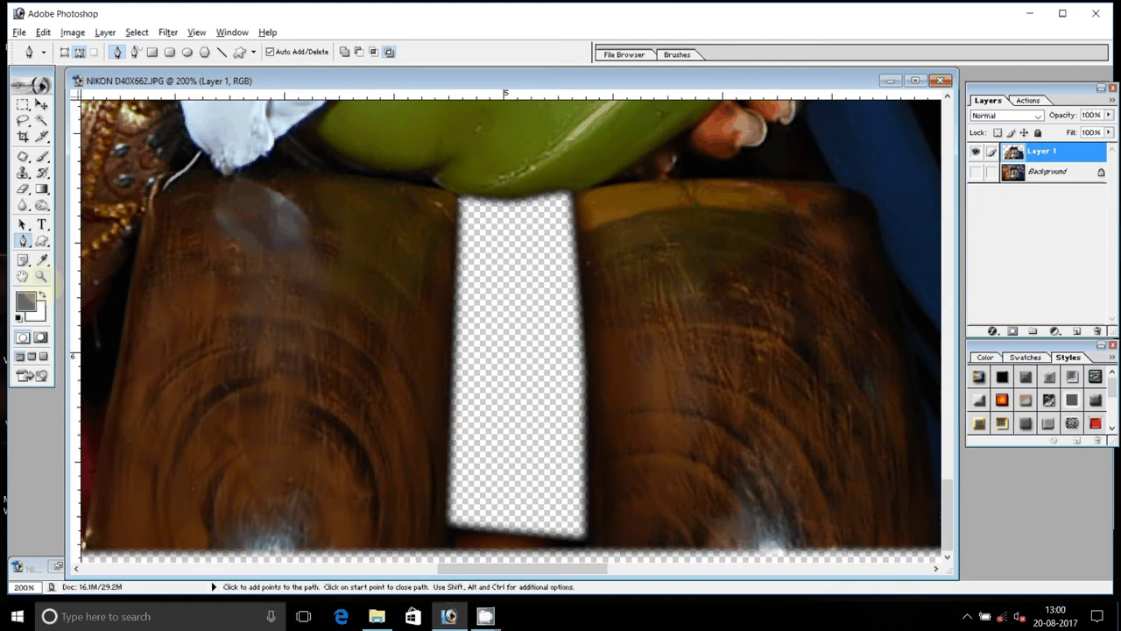
- Fit the image on screen, then zoom out to 16.7%
click(41, 276)
right_click(484, 317)
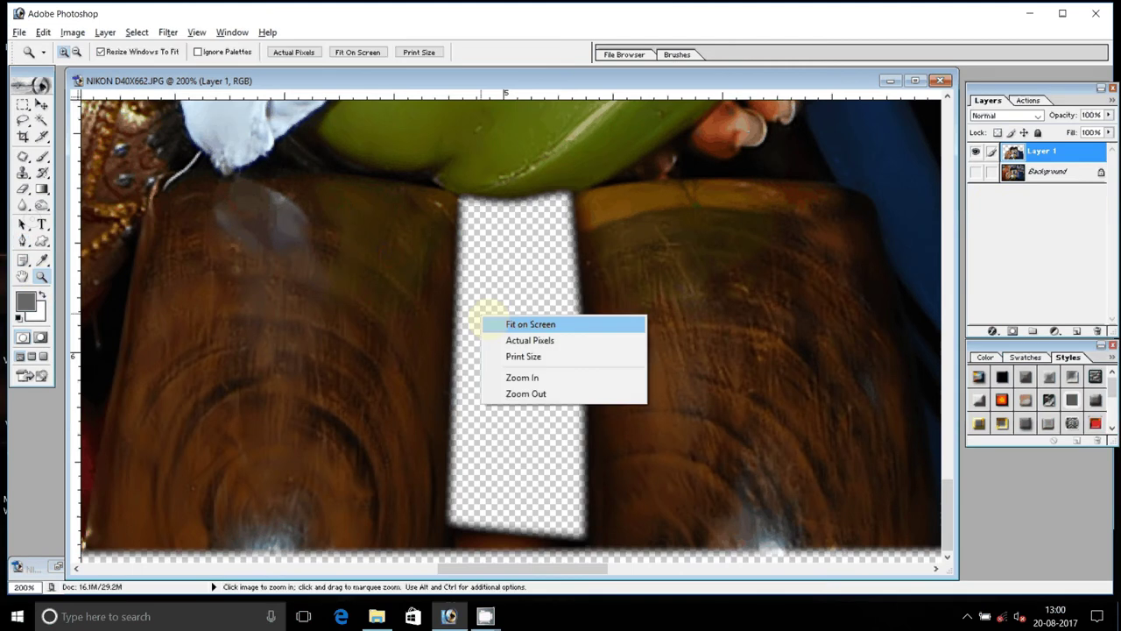
click(506, 324)
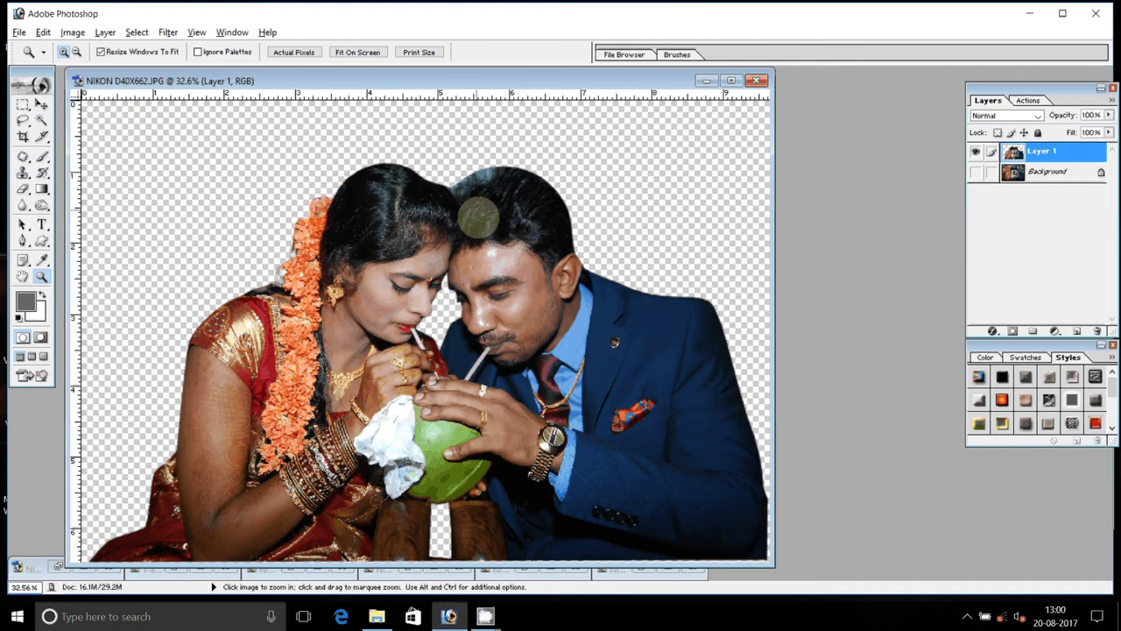
alt+click(477, 217)
alt+click(465, 250)
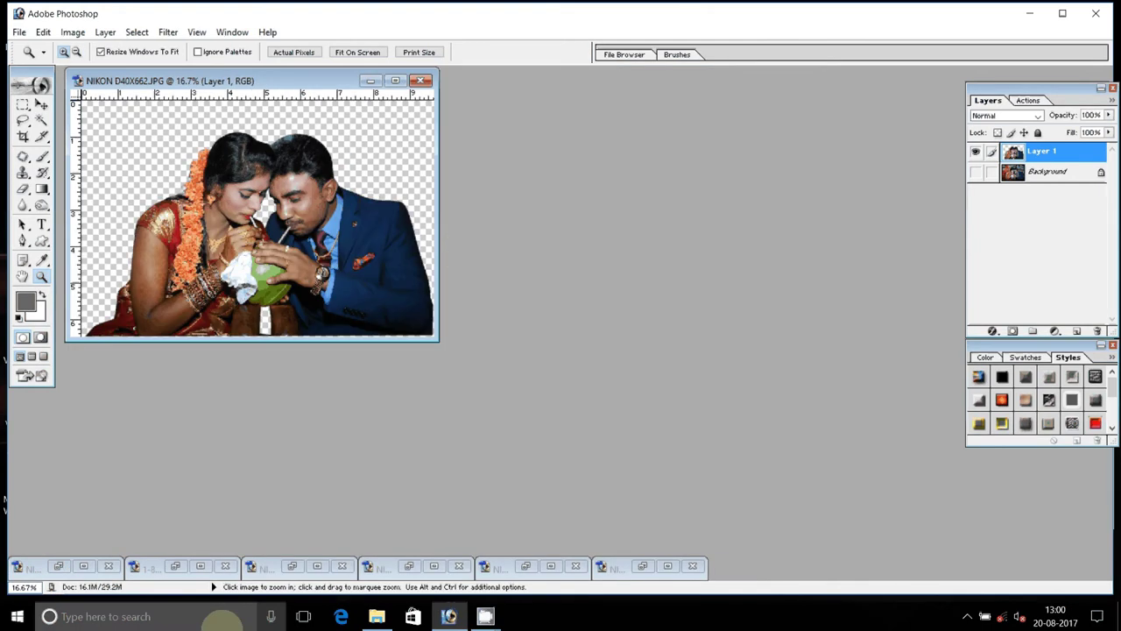
- Open DEVA 4.PSD from D:\Backgrounds\[8x12] 2, dismiss the missing fonts alert, and minimize it
double_click(470, 498)
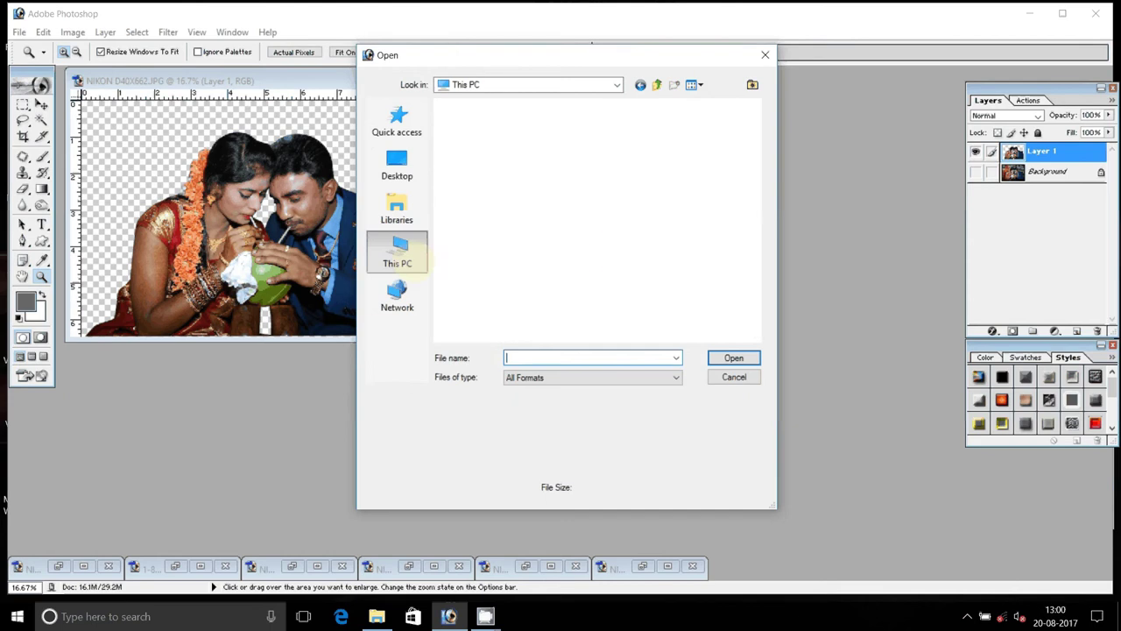
click(491, 194)
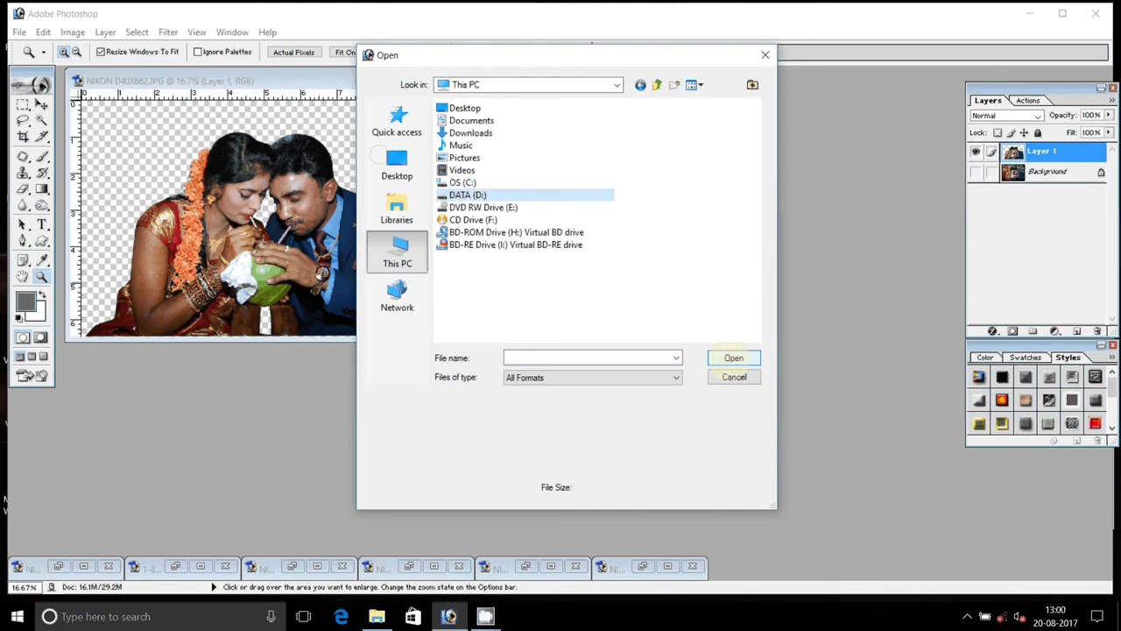
click(734, 358)
double_click(474, 207)
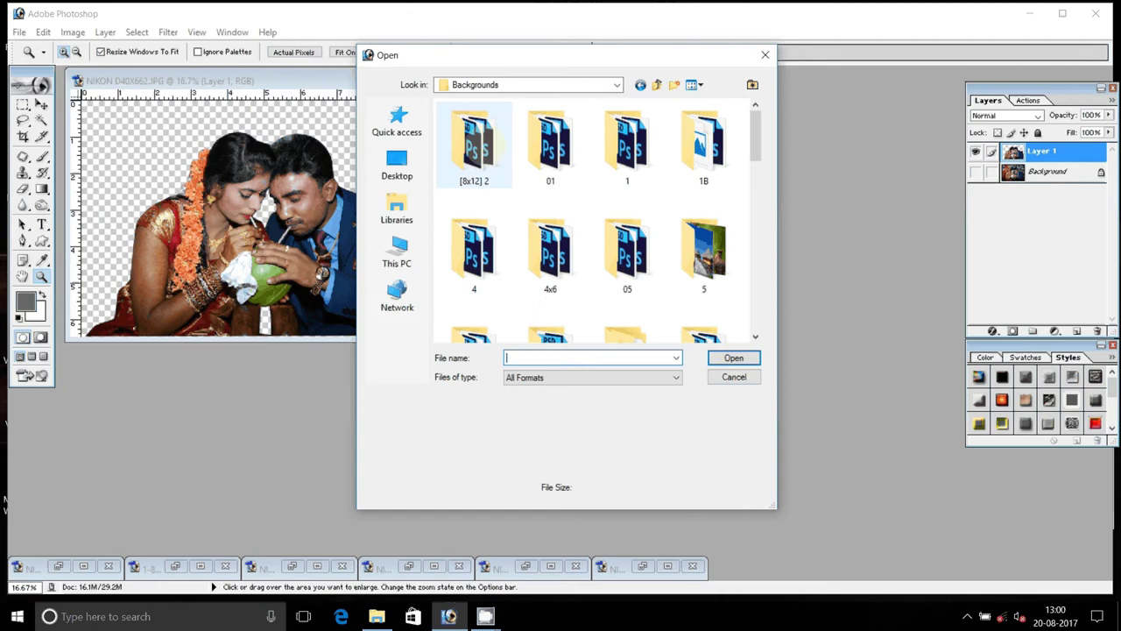
double_click(480, 142)
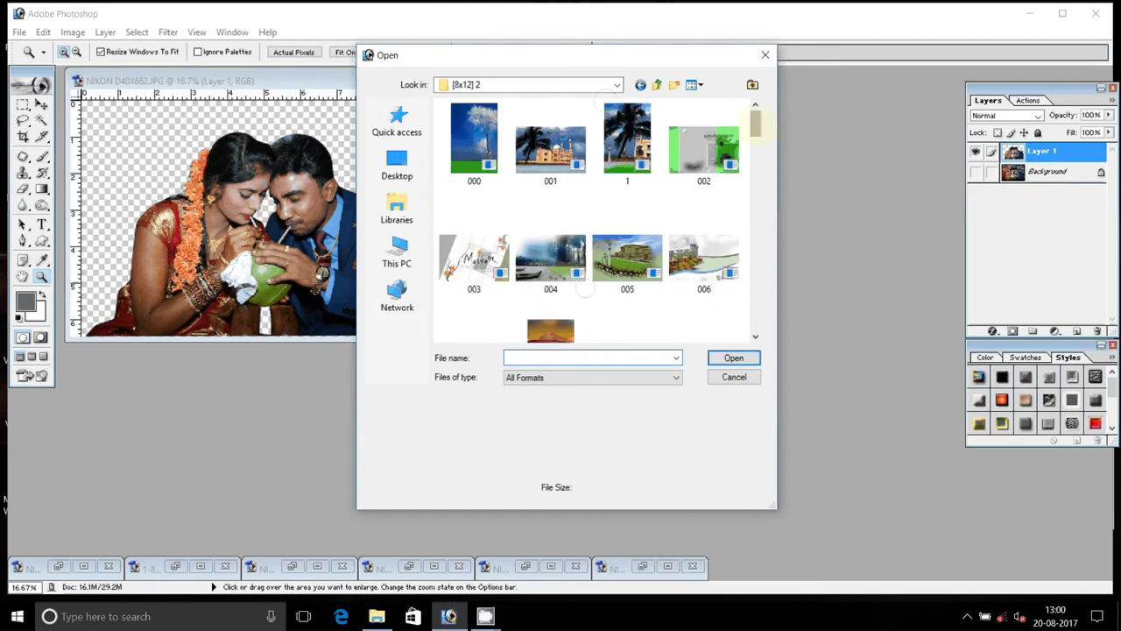
drag(755, 123, 755, 260)
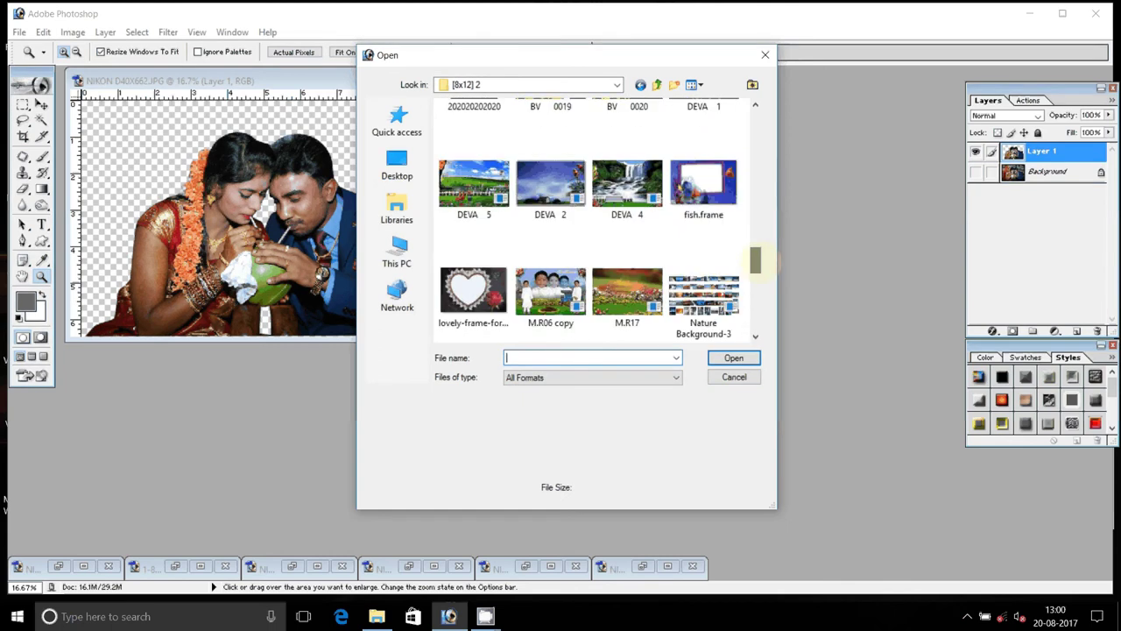
click(627, 184)
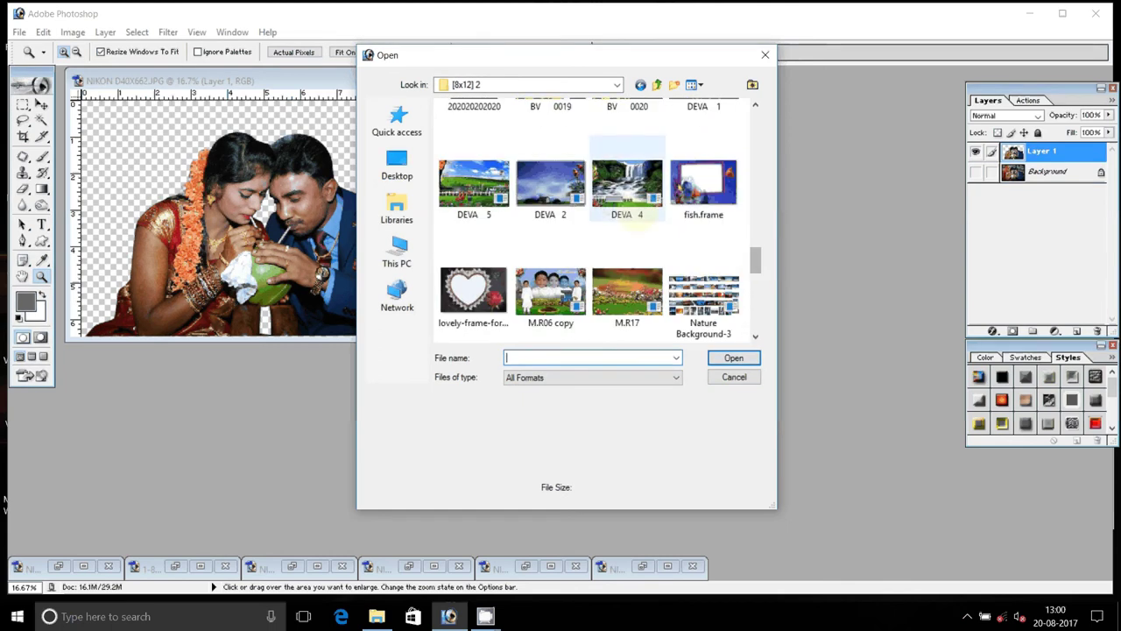
click(728, 357)
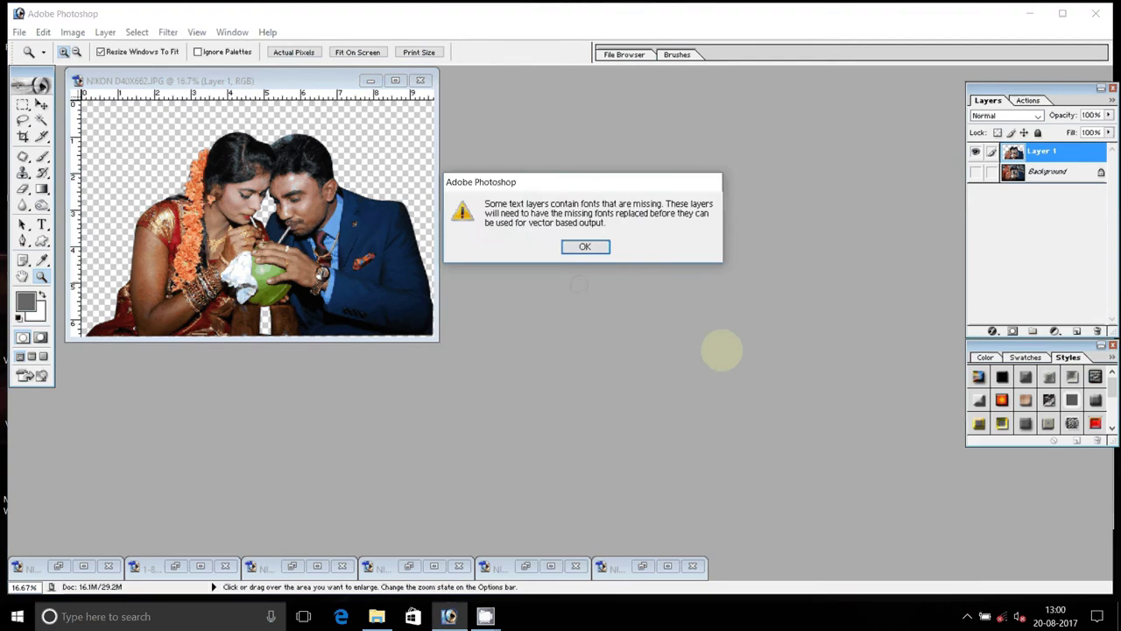
key(Return)
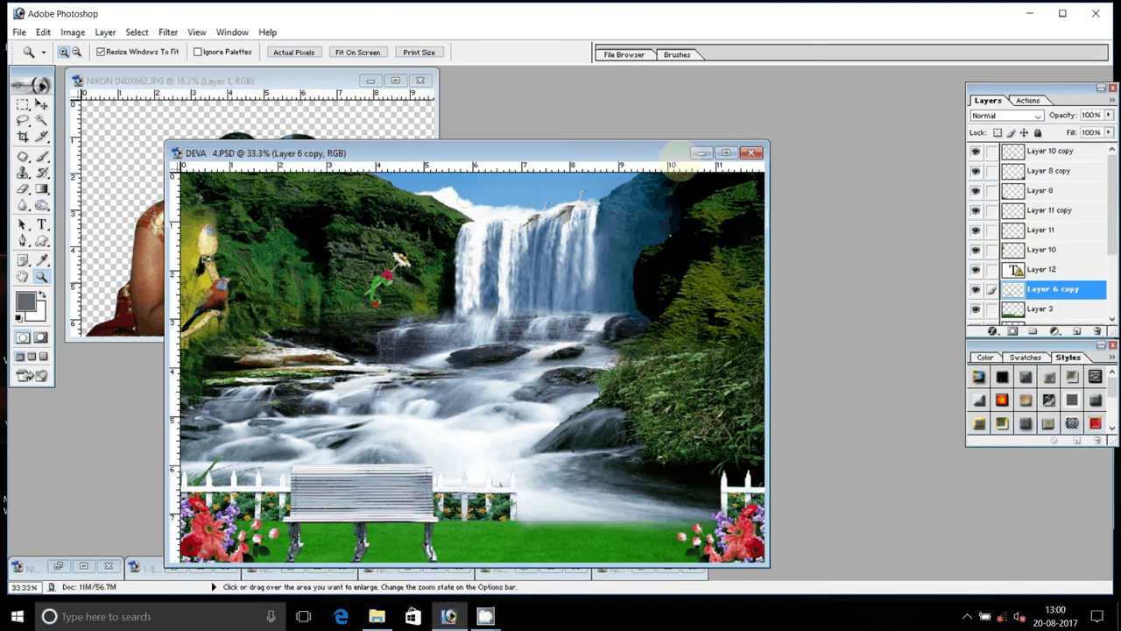
click(701, 153)
- Open the Taj Mahal background 12.jpg from the Backgrounds\01 folder
double_click(394, 380)
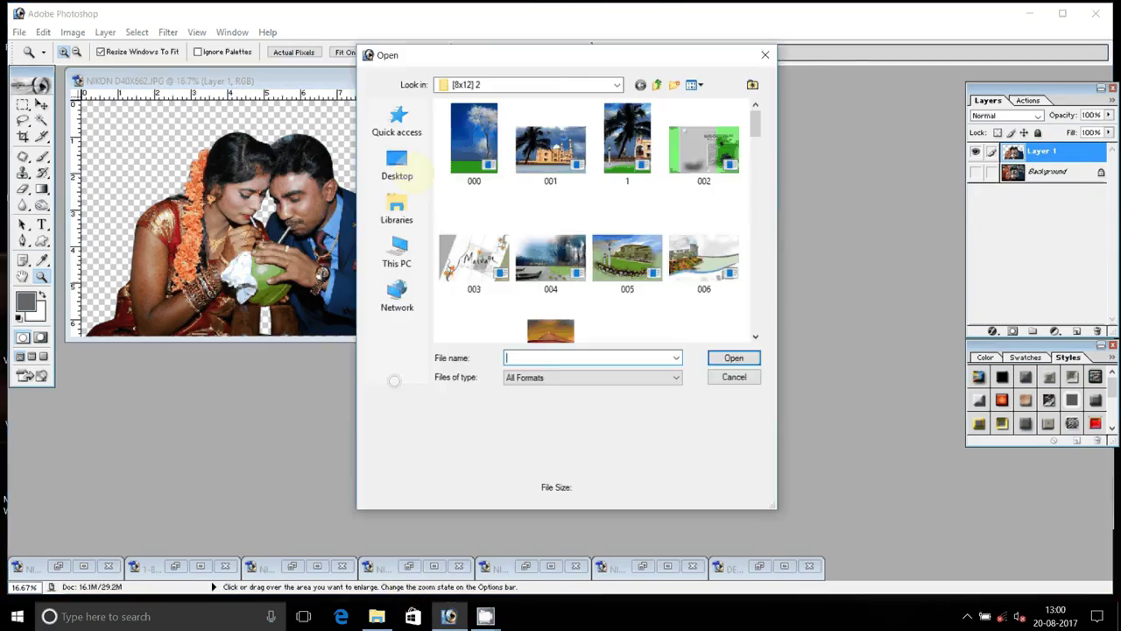
mouse_move(755, 123)
mouse_down()
mouse_move(755, 320)
mouse_move(758, 291)
mouse_up()
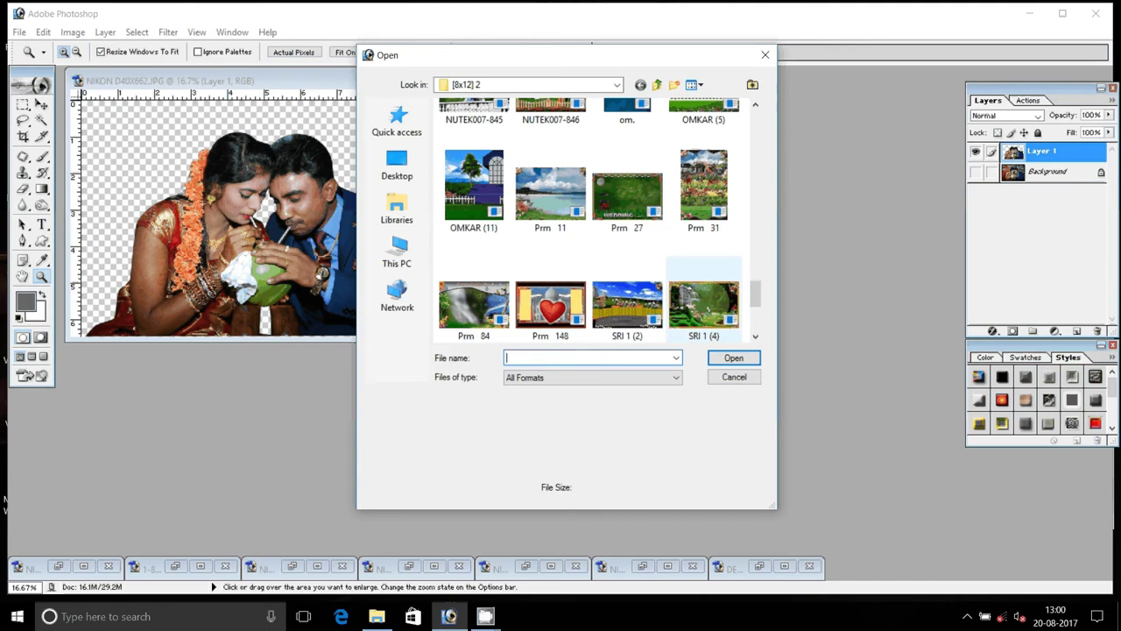
scroll(706, 305, up, 2)
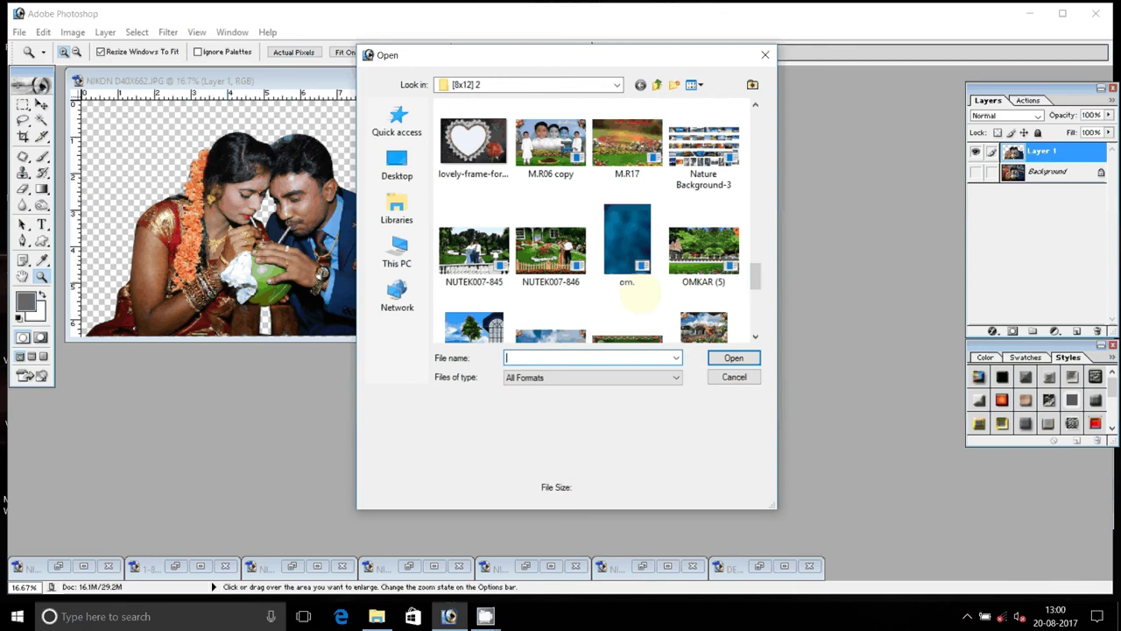
scroll(631, 285, up, 3)
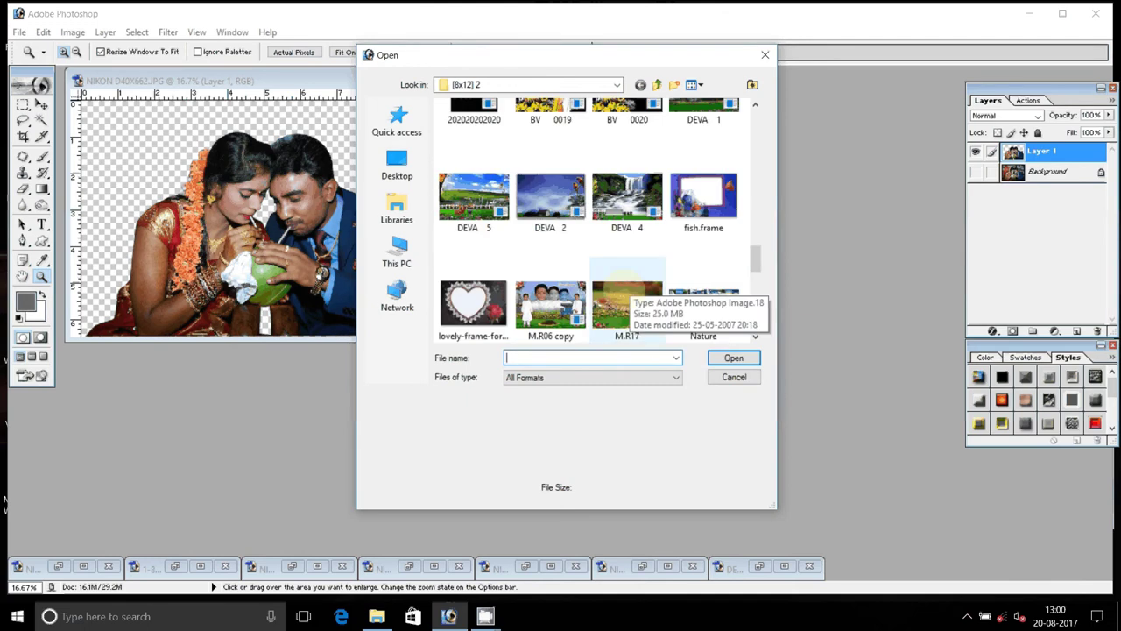
scroll(629, 285, up, 3)
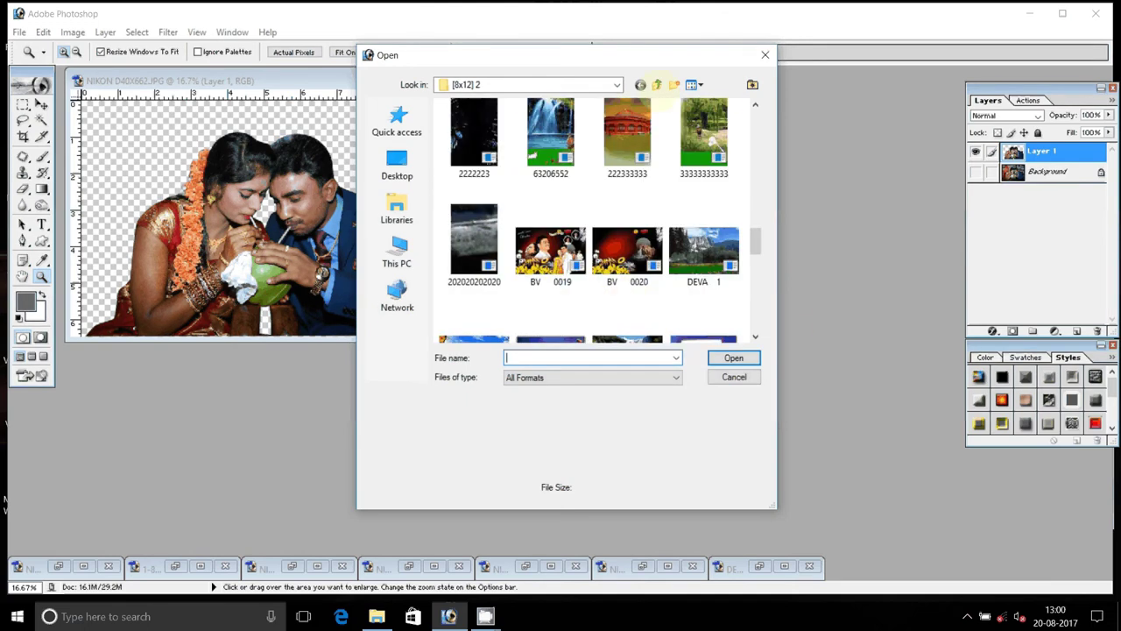
click(657, 84)
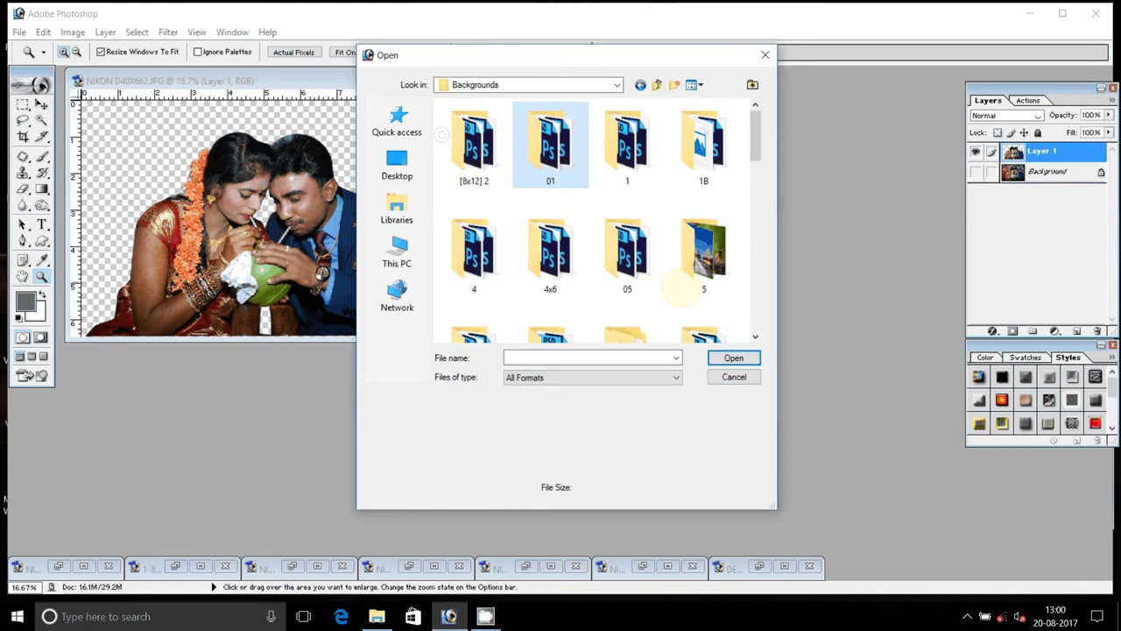
double_click(550, 141)
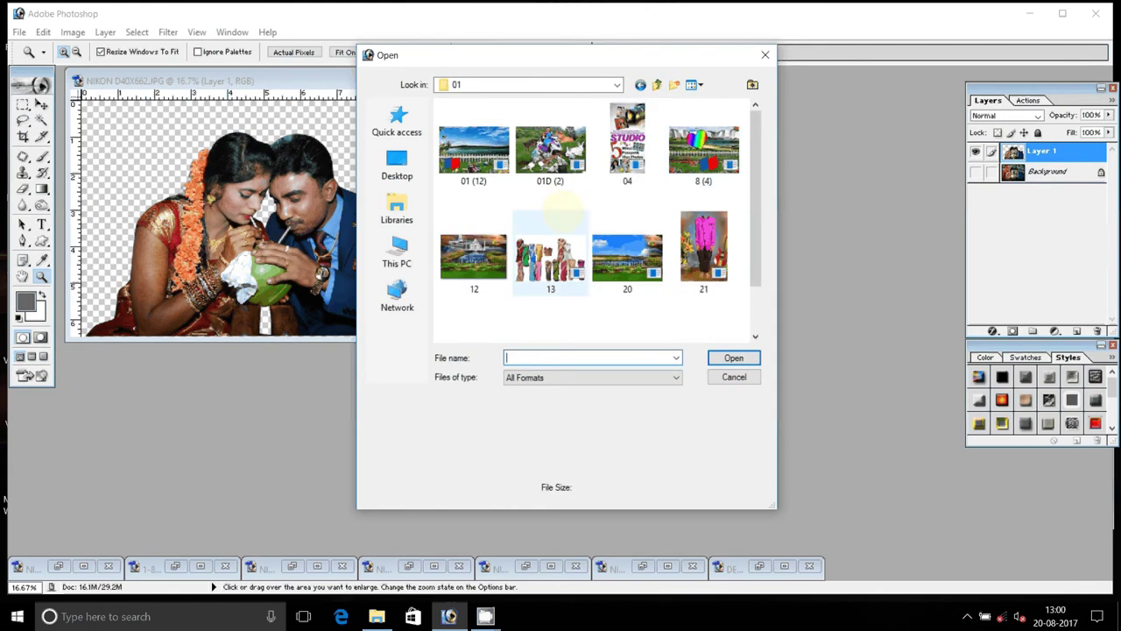
click(473, 254)
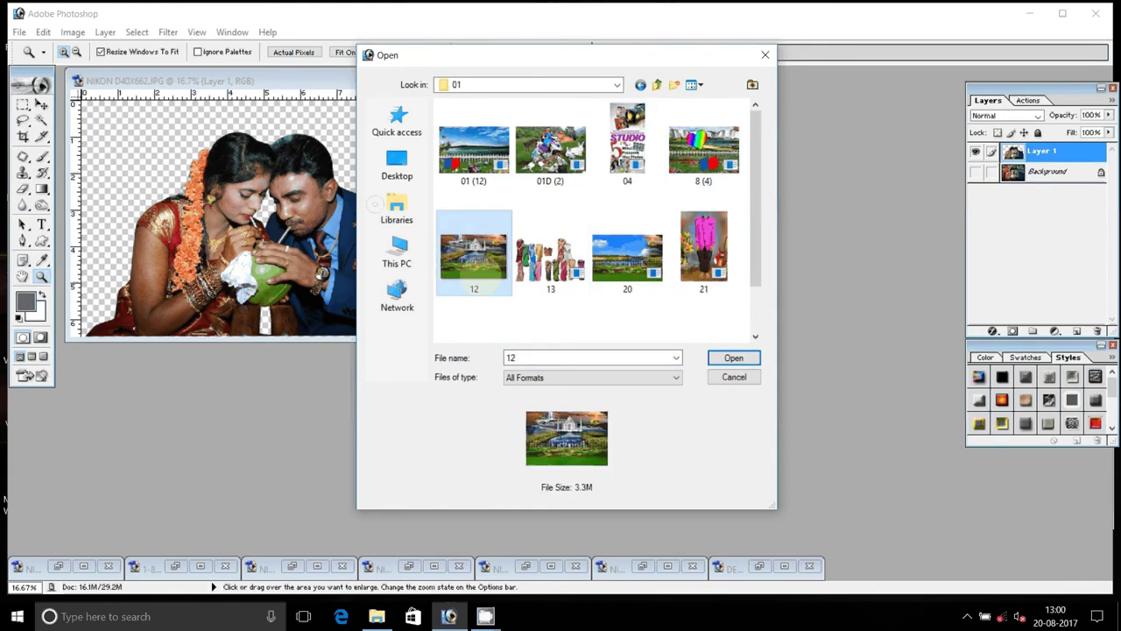
click(734, 357)
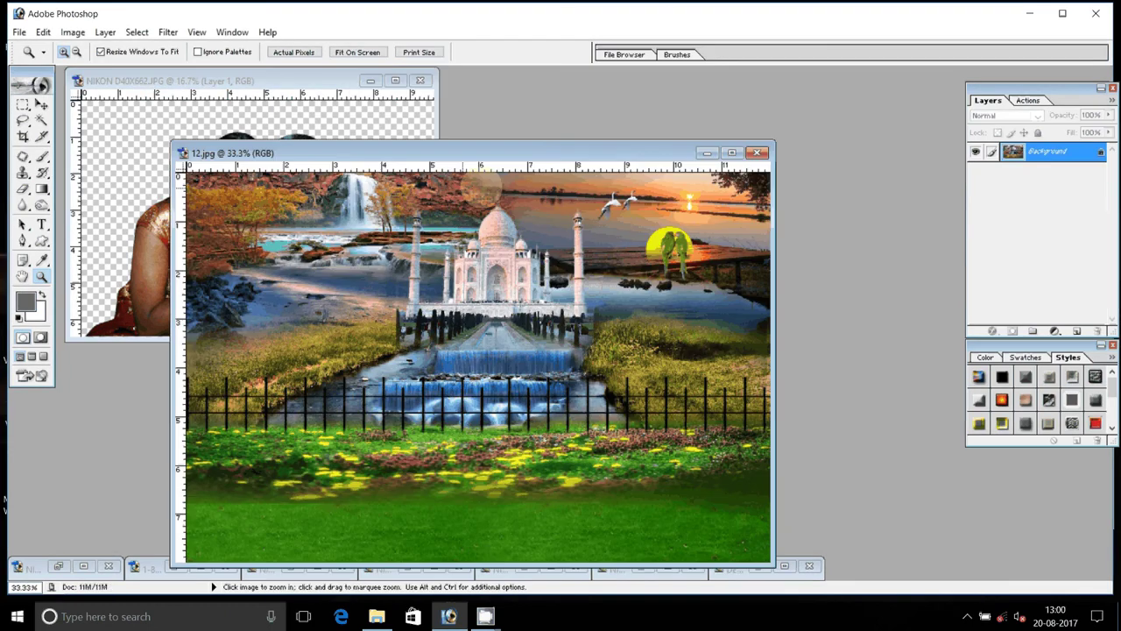
- Check the Image Size of 12.jpg and cancel without changes
right_click(525, 154)
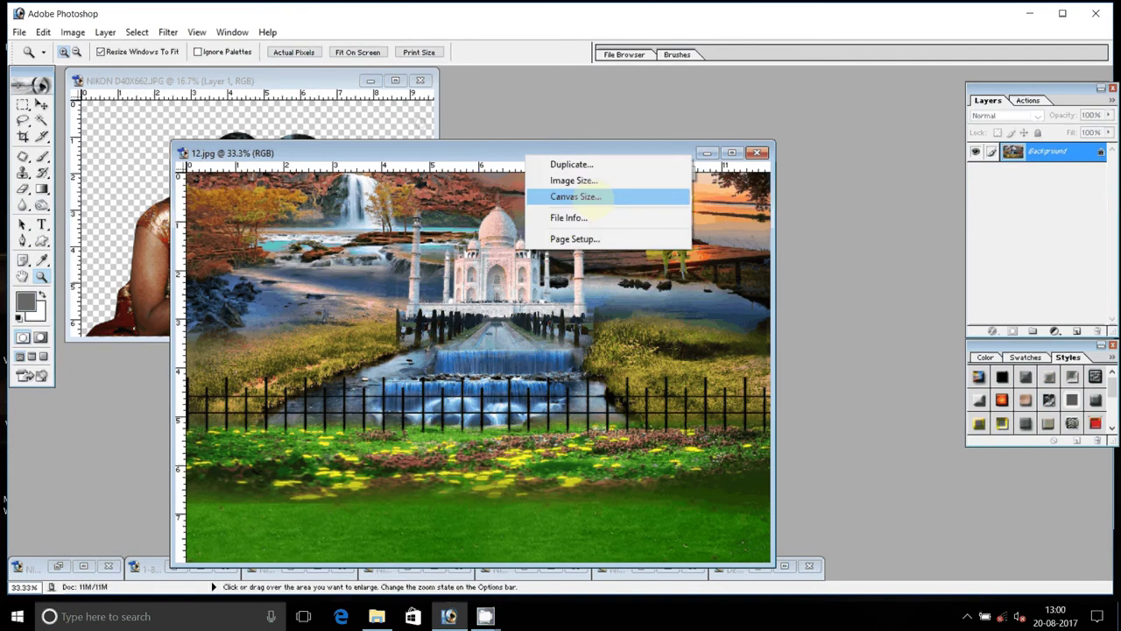
click(574, 180)
click(465, 358)
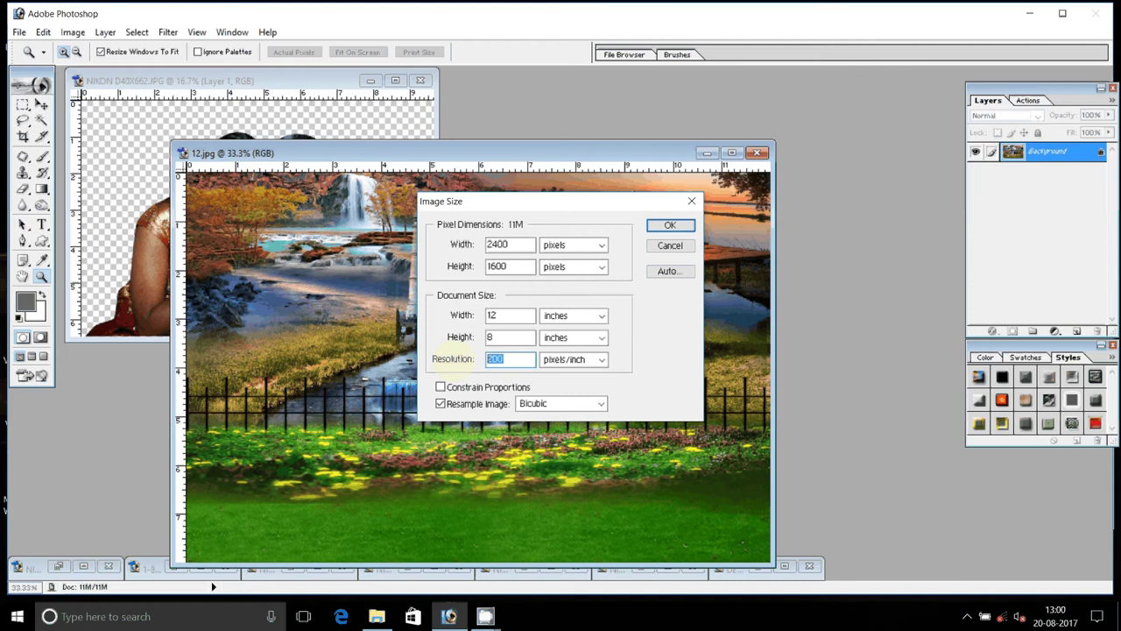
key(Tab)
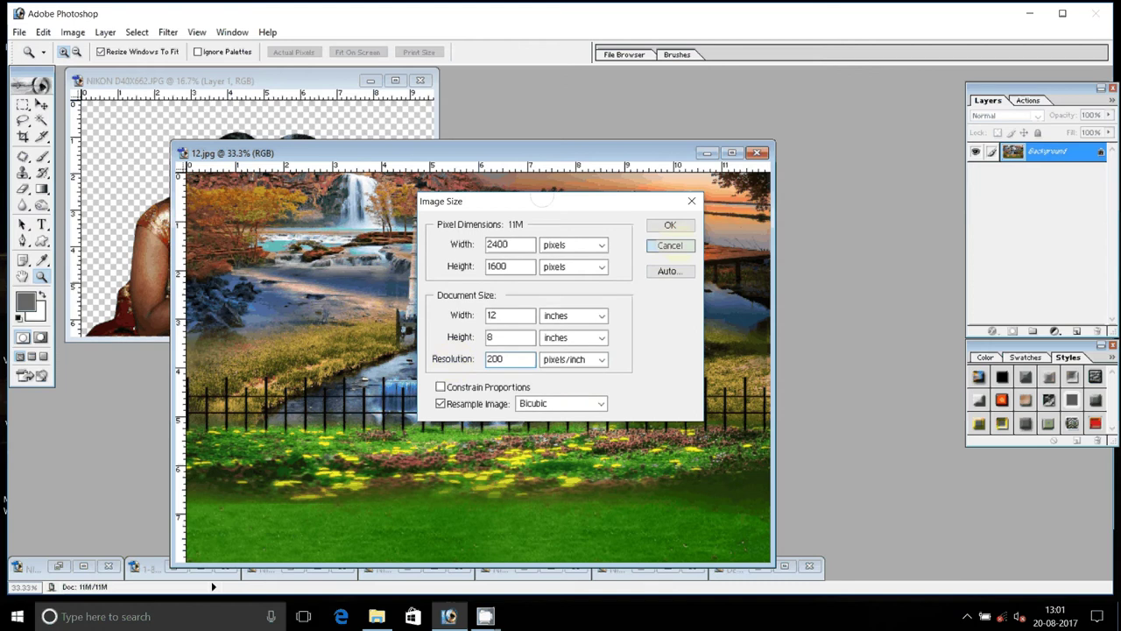
key(Return)
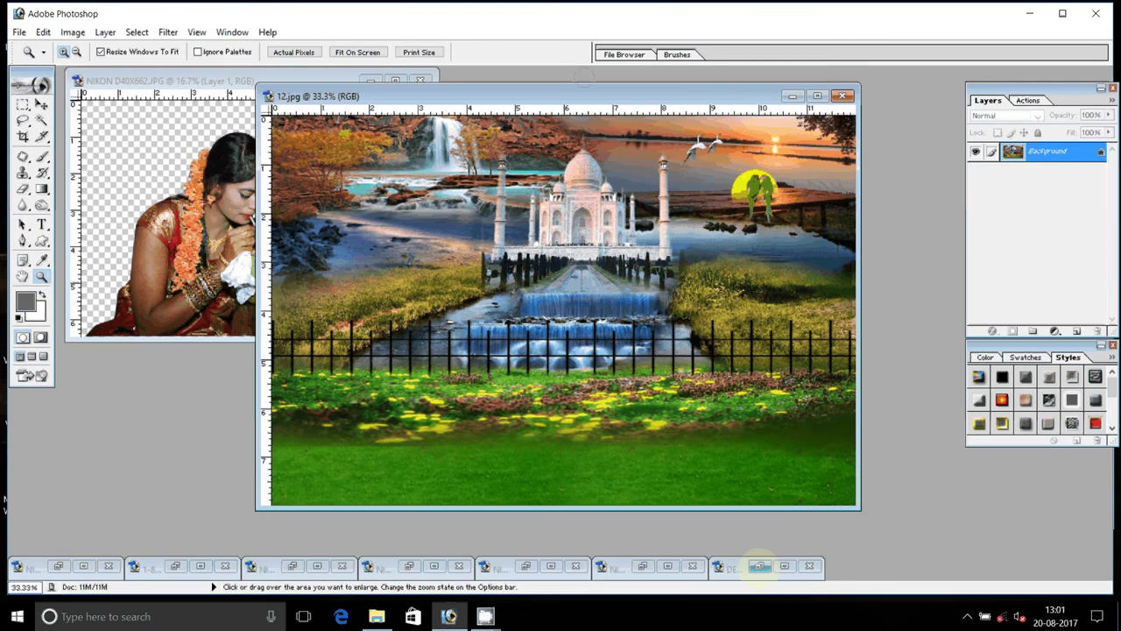
- With the Move tool, drag the bench layer from DEVA 4 into 12.jpg
click(758, 566)
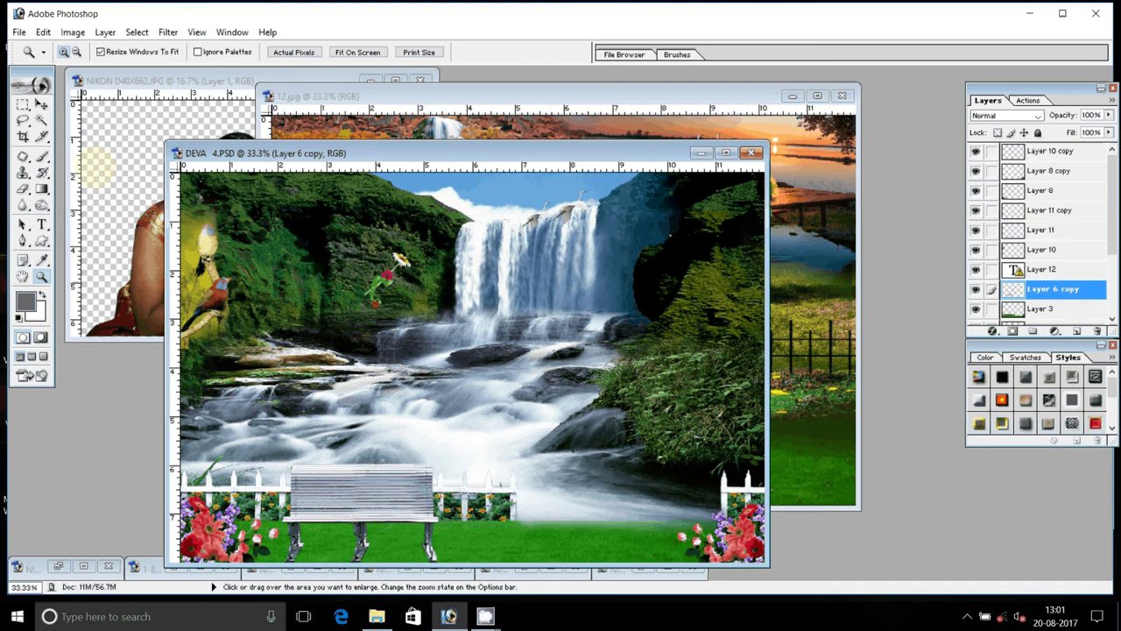
key(v)
mouse_move(388, 482)
mouse_down()
mouse_move(514, 398)
mouse_move(534, 359)
mouse_up()
click(114, 267)
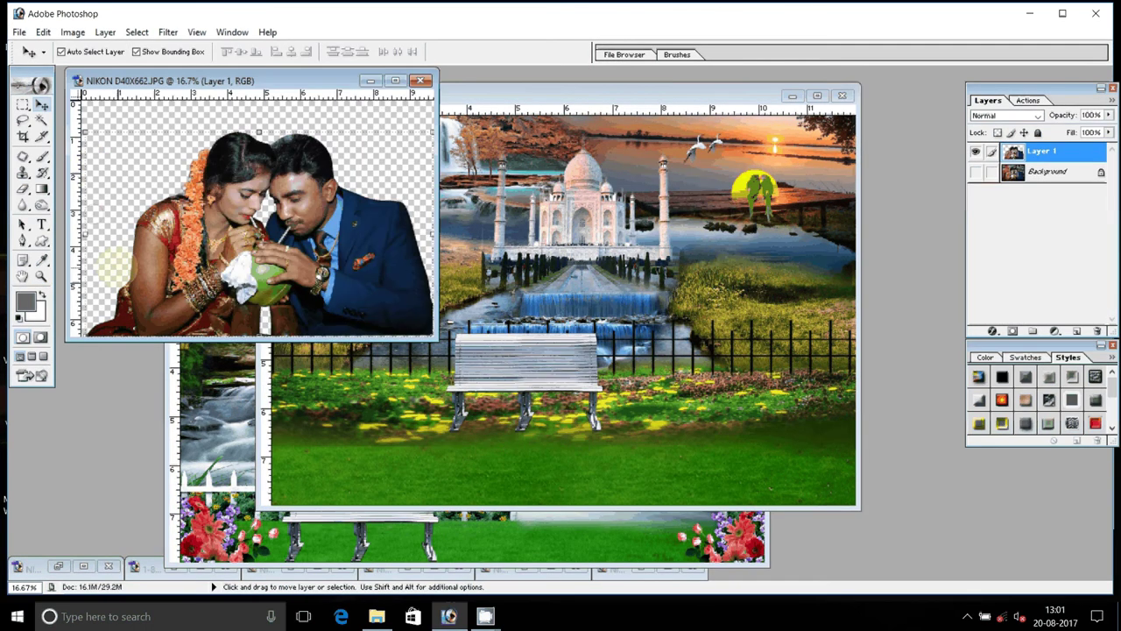
key(ctrl+Tab)
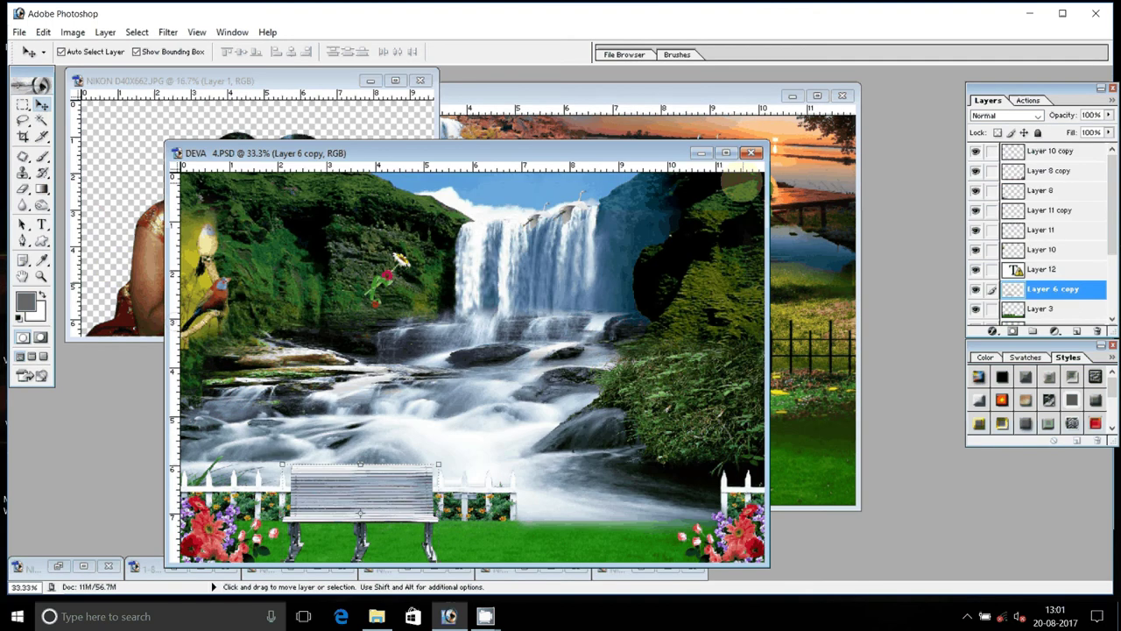
- Bring the Layer 8 copy flower cluster into 12.jpg and minimize DEVA 4
click(677, 504)
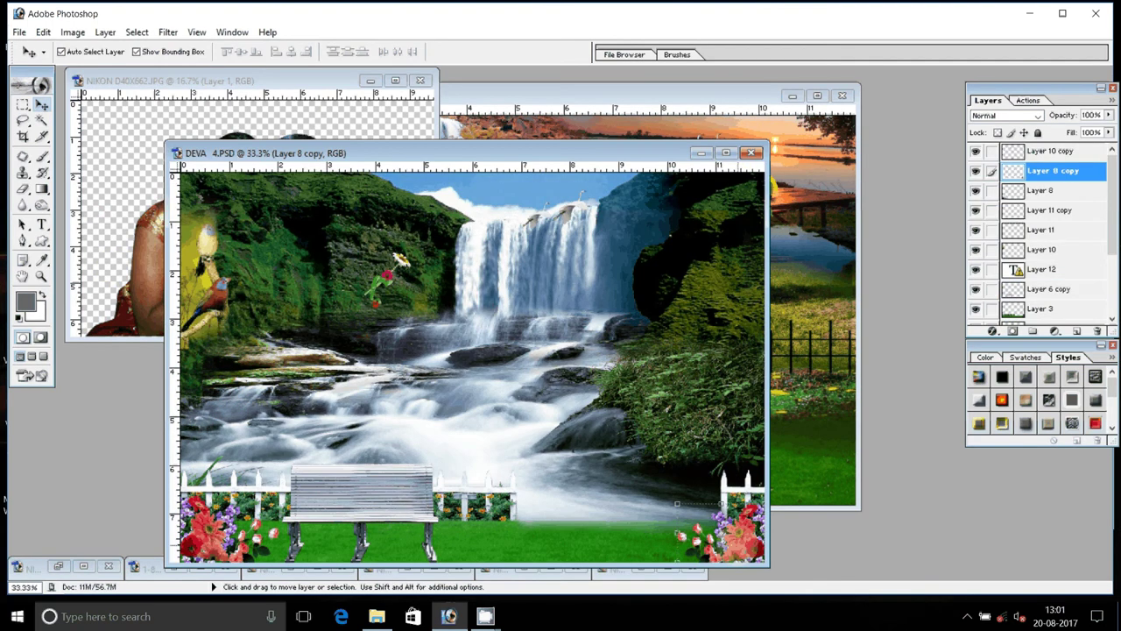
key(ctrl+Tab)
key(ctrl+Tab)
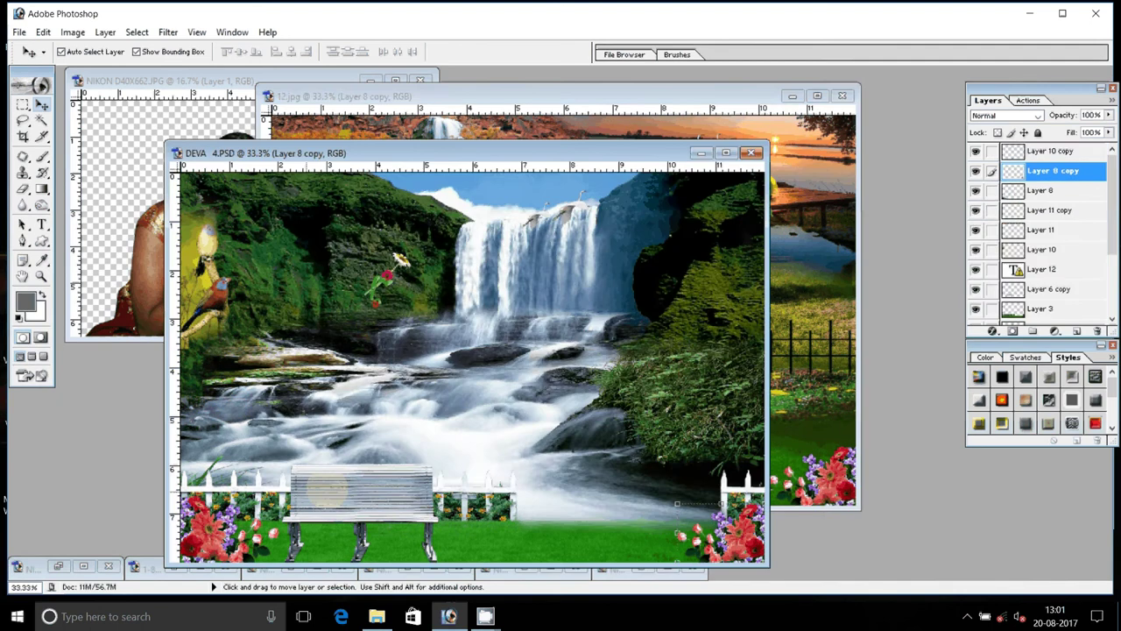
key(ctrl+Tab)
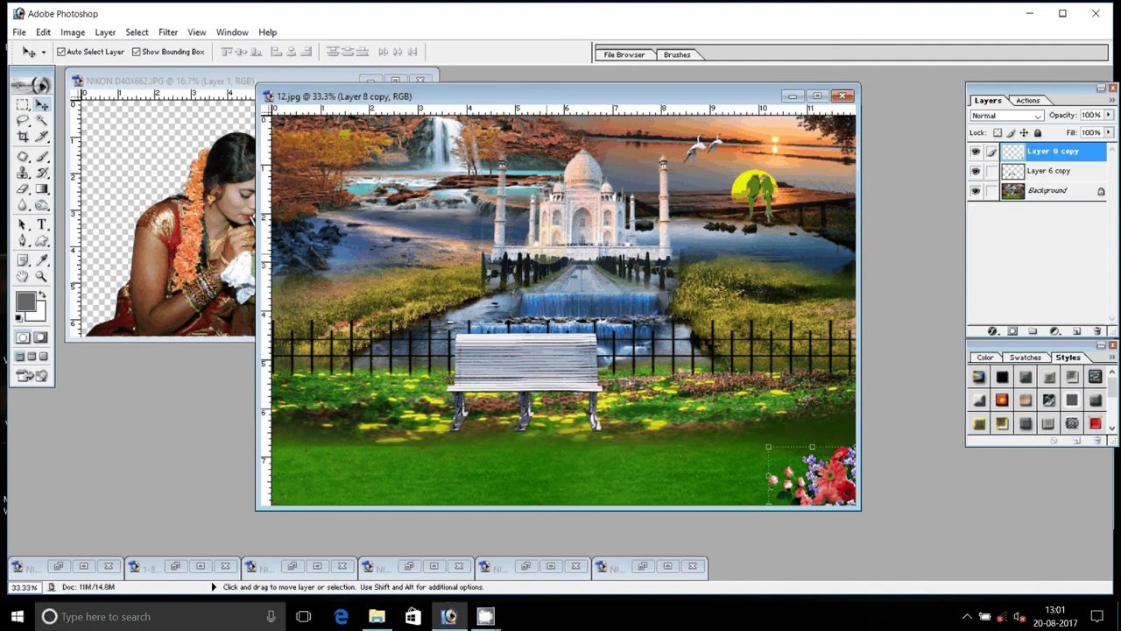
key(ctrl+Tab)
key(ctrl+Tab)
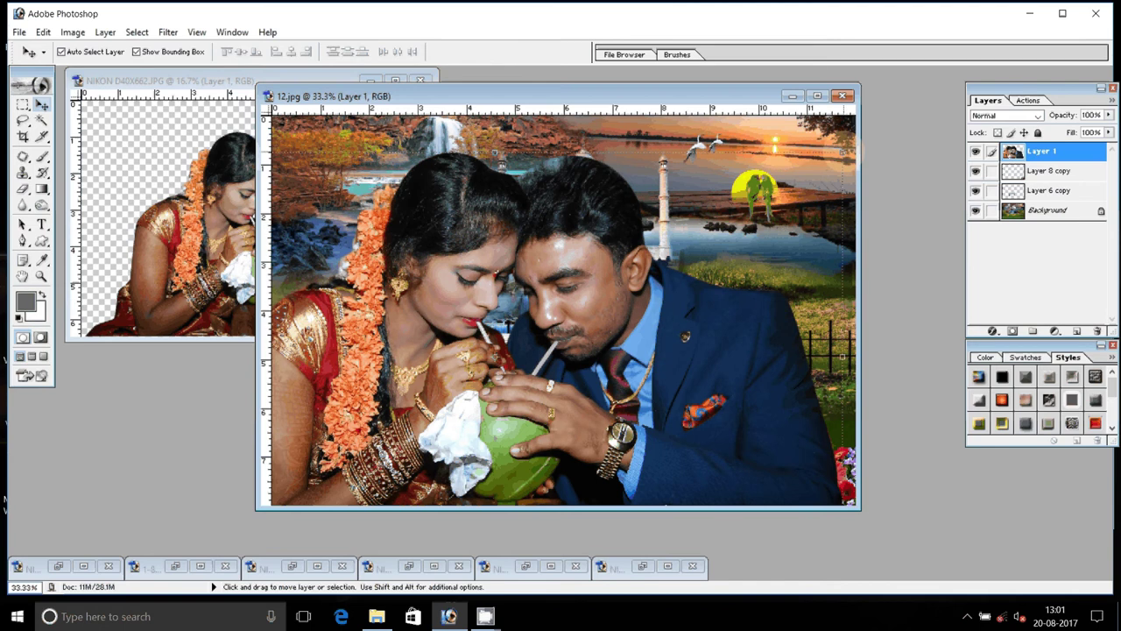
- Scale the couple layer to about half size and move it into the garden foreground
key(ctrl+t)
drag(846, 151, 676, 250)
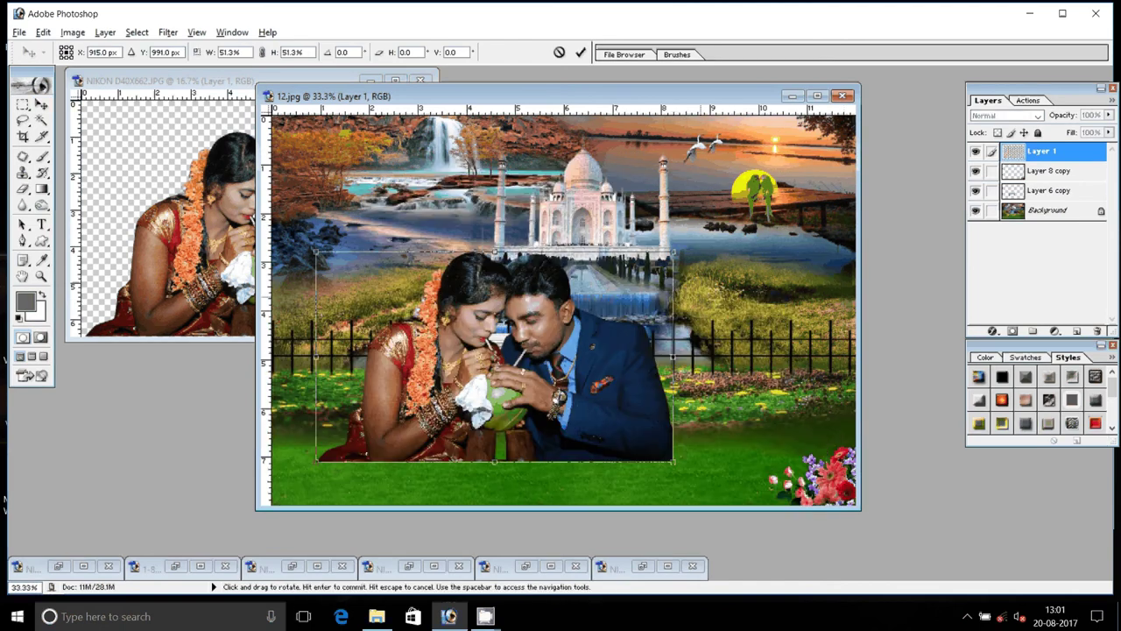
key(Return)
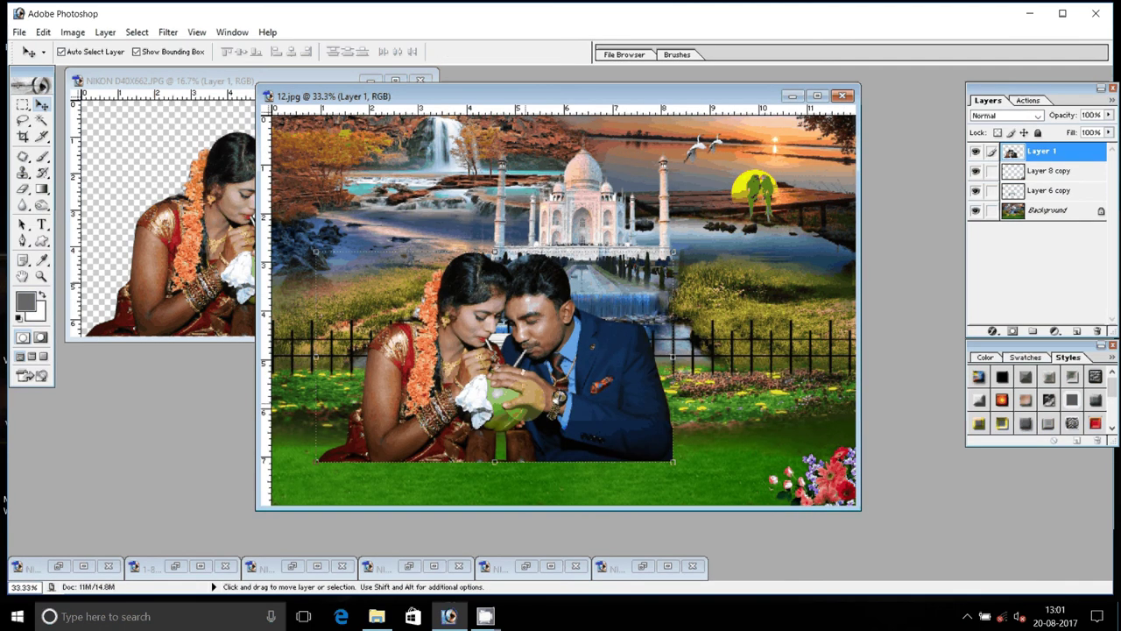
drag(494, 368, 508, 412)
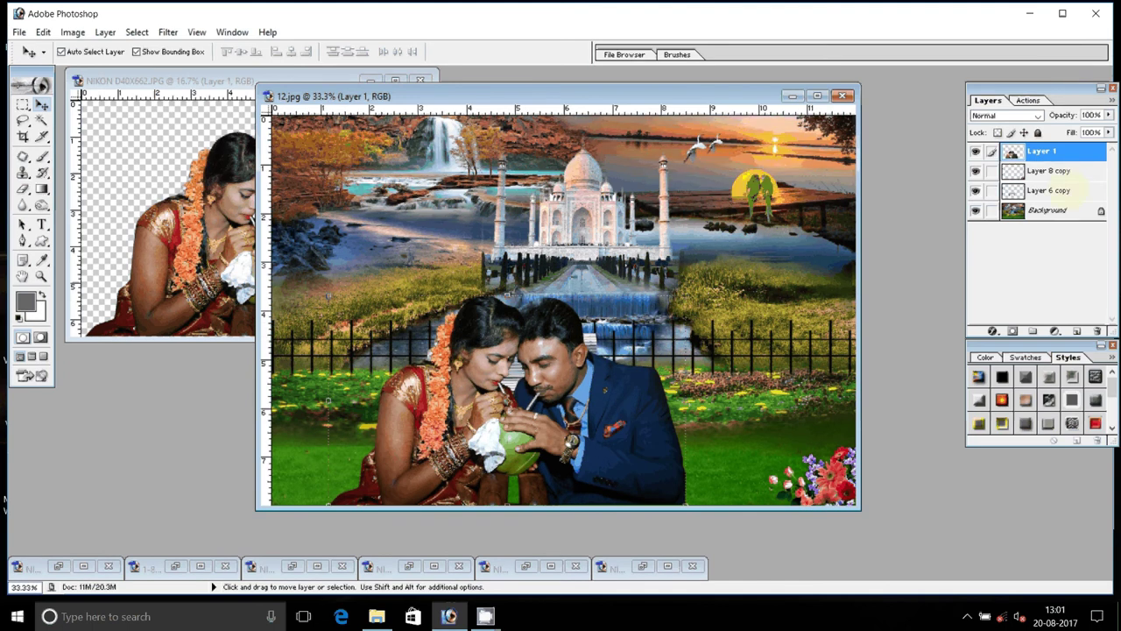
- Widen the Layer 6 copy bench behind the couple, then bring up the standing groom photo
click(1070, 190)
key(shift+alt)
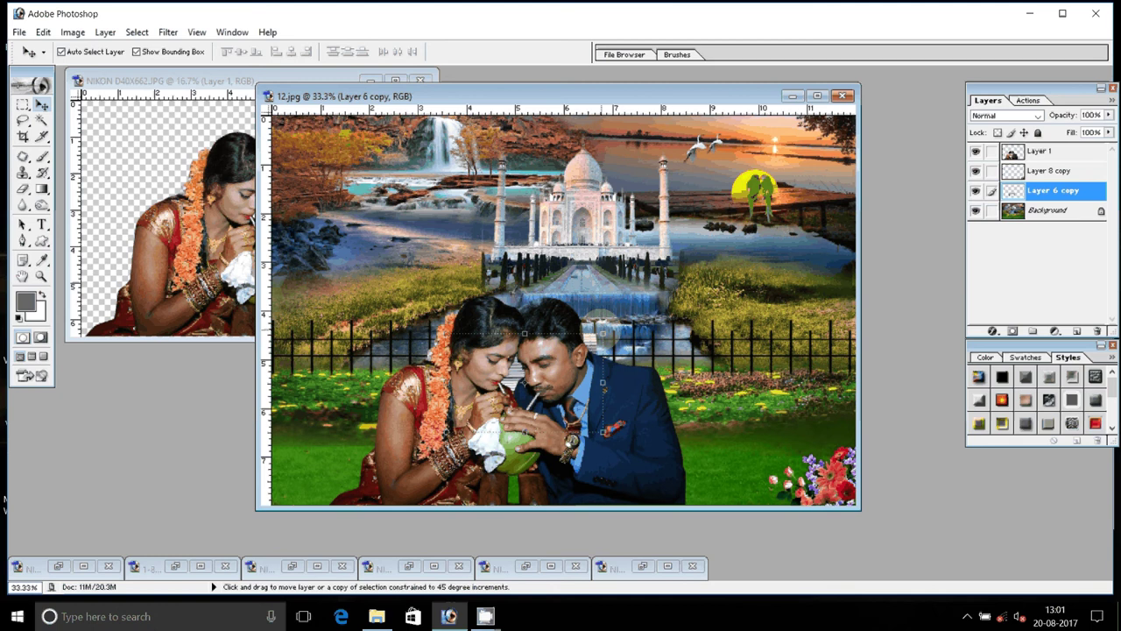
key(ctrl+t)
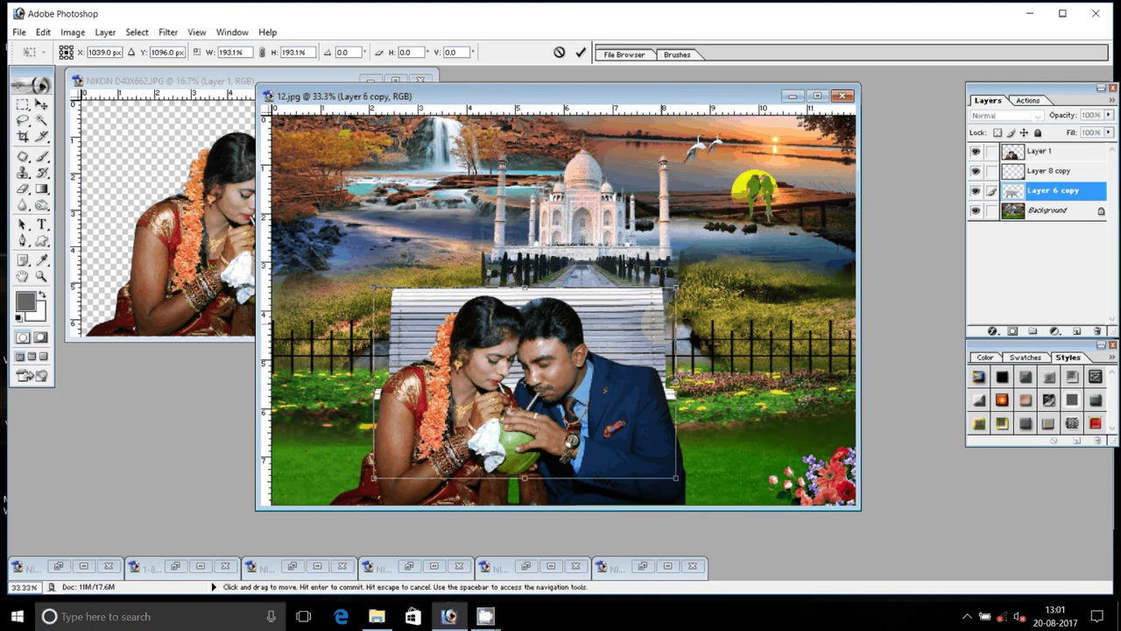
key(Return)
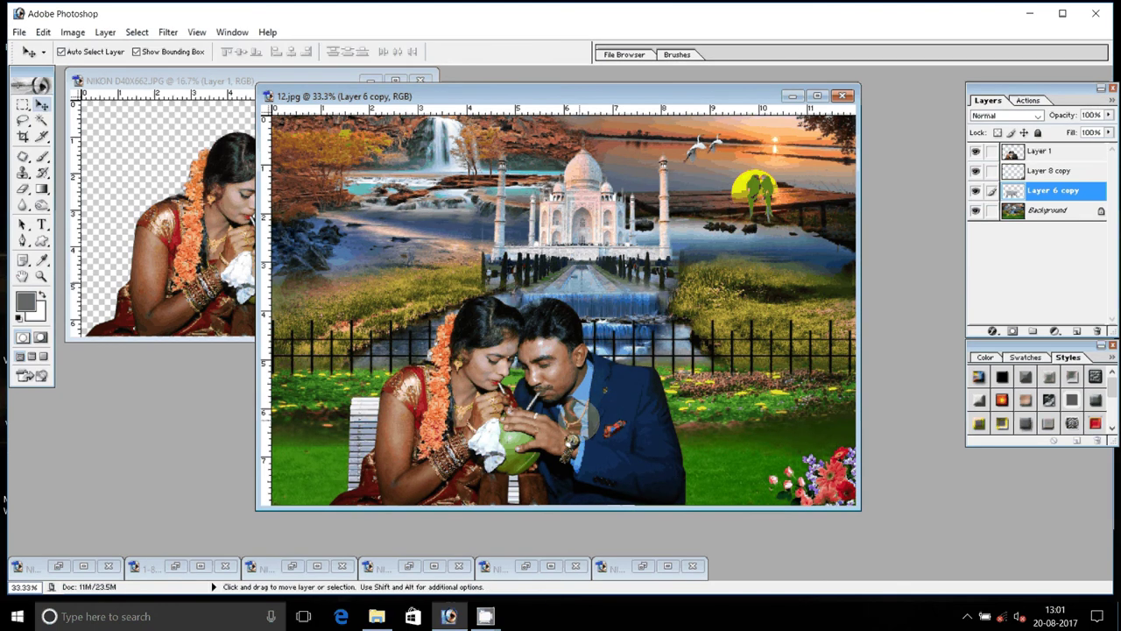
key(ctrl+t)
drag(637, 445, 724, 443)
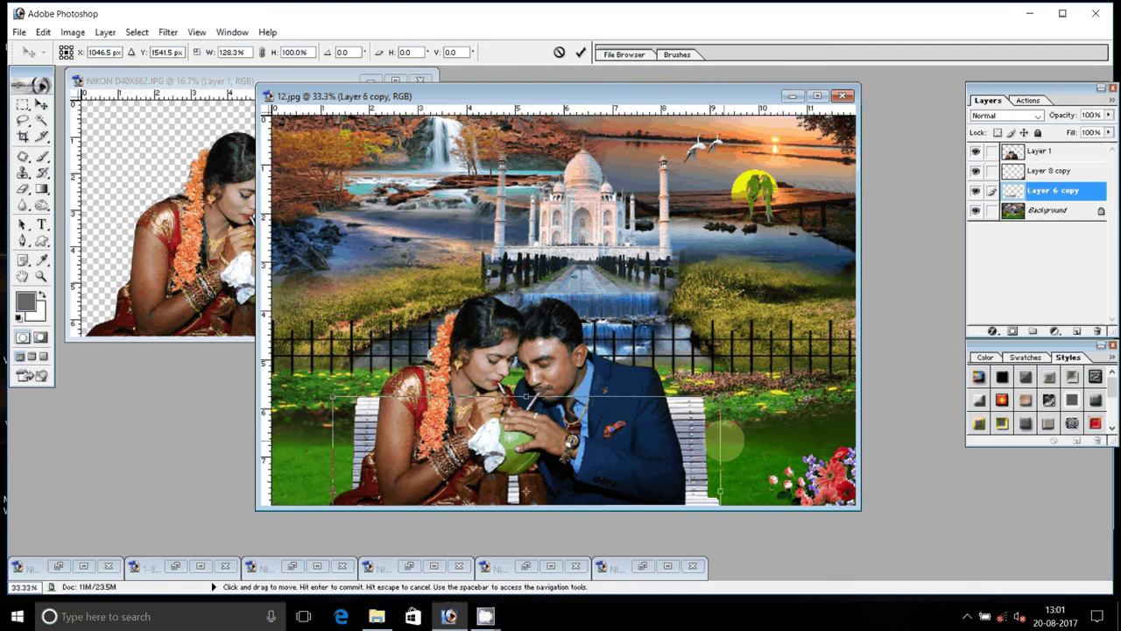
key(Return)
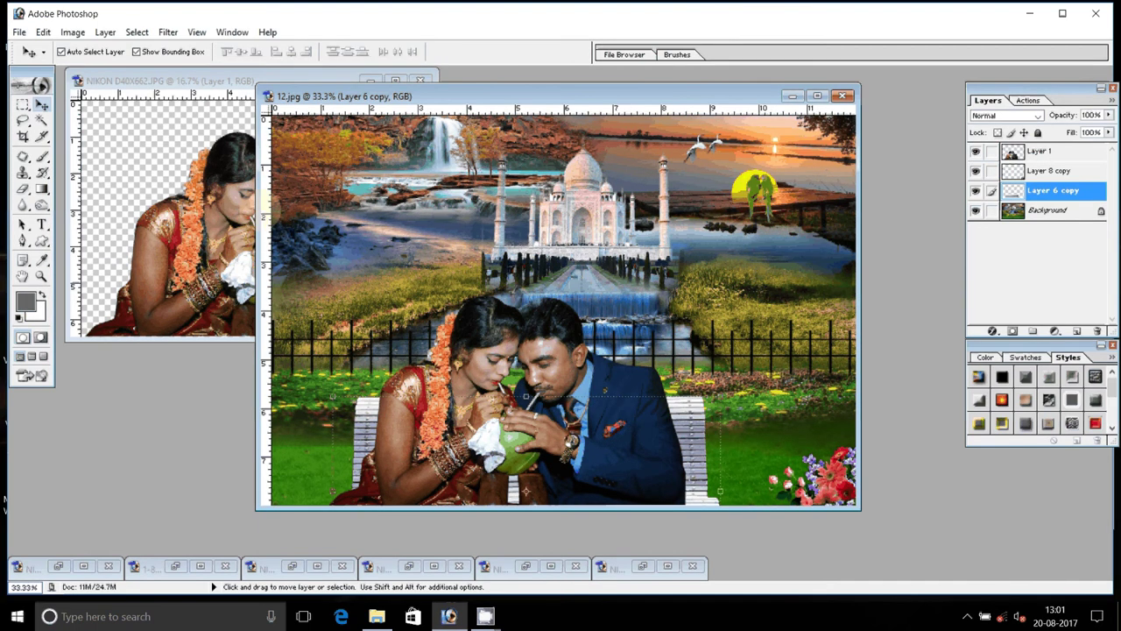
click(371, 80)
click(643, 565)
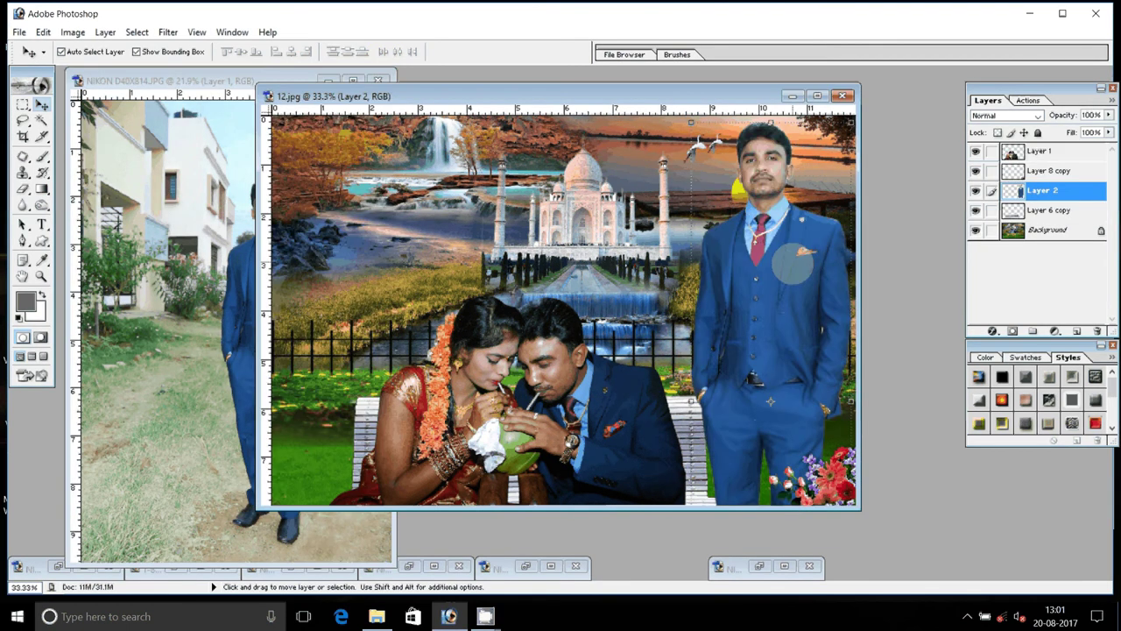
- Shrink the standing groom to about 60% and place him at the right edge beside the flowers
drag(769, 351, 735, 366)
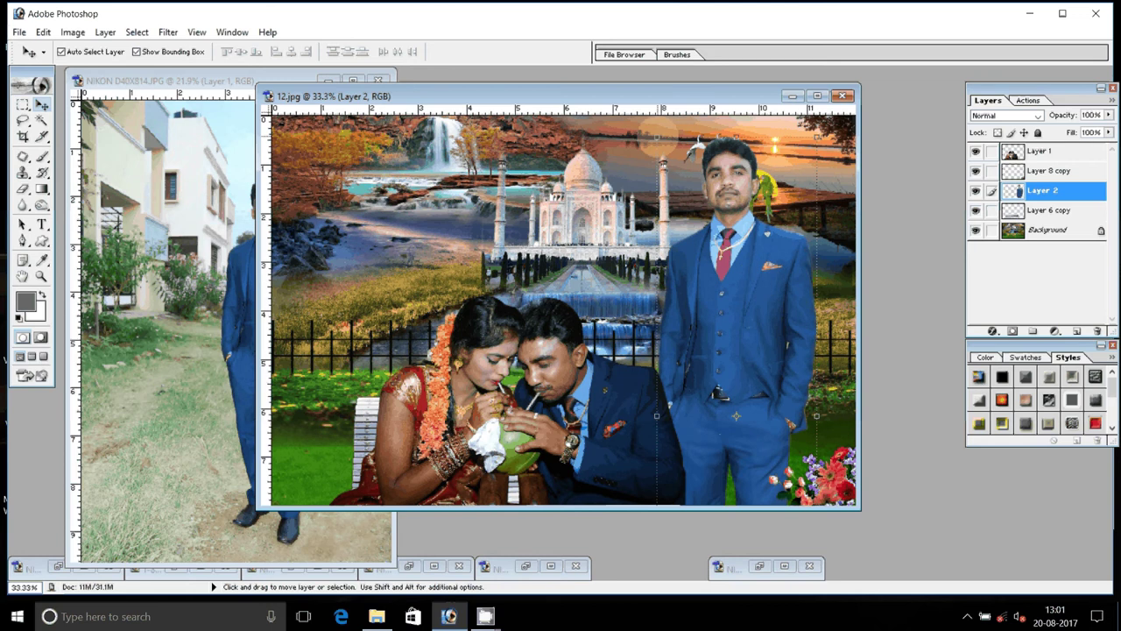
mouse_move(656, 136)
mouse_down()
mouse_move(688, 248)
mouse_move(703, 231)
mouse_up()
double_click(747, 327)
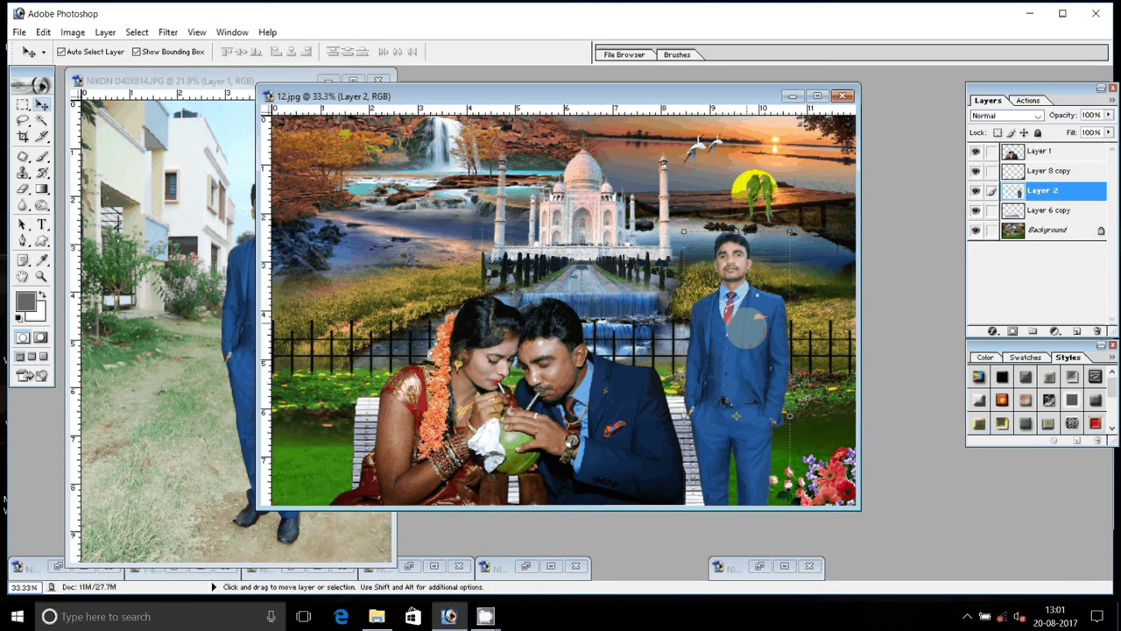
mouse_move(747, 327)
mouse_down()
mouse_move(785, 248)
mouse_move(769, 248)
mouse_up()
click(769, 249)
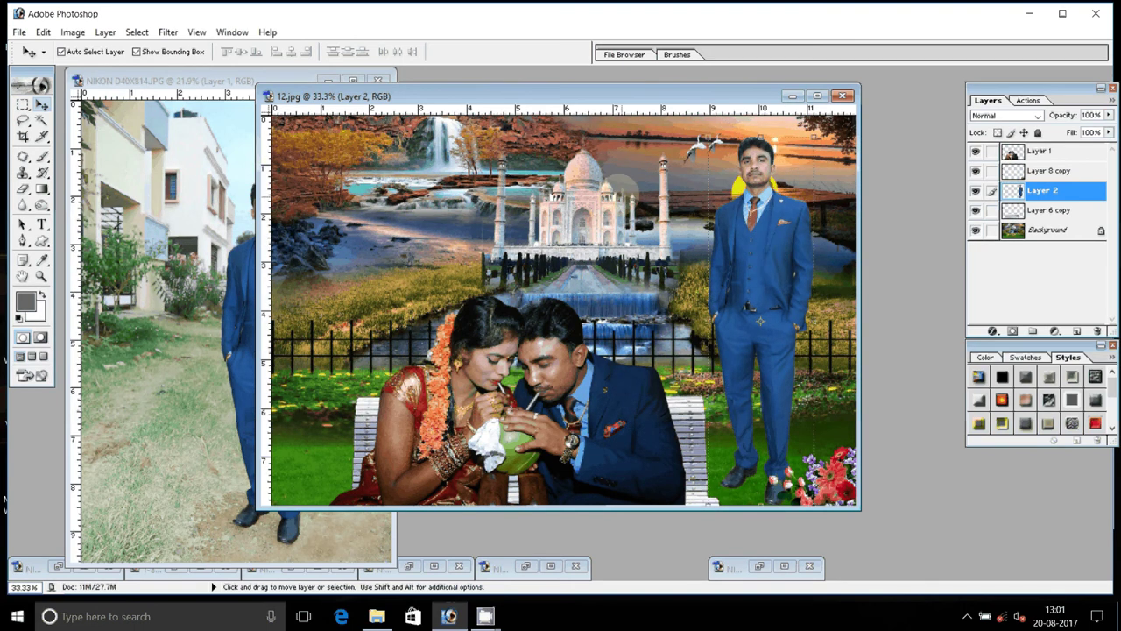
drag(760, 240, 785, 242)
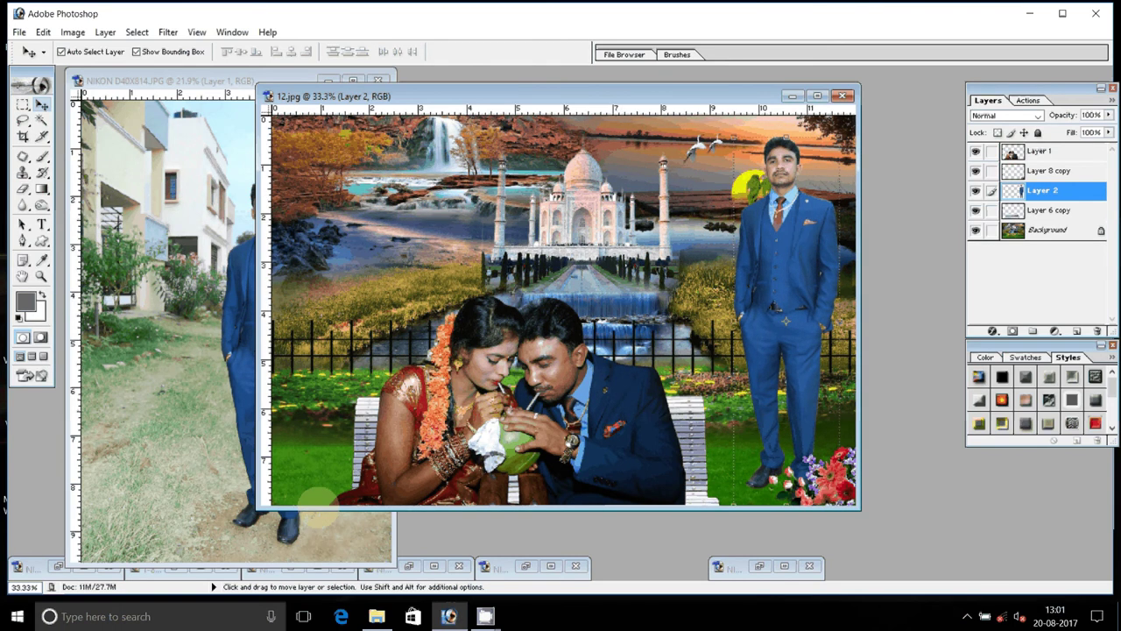
- Copy the standing bride into 12.jpg, scale her to about 60%, and flip her horizontally
click(526, 566)
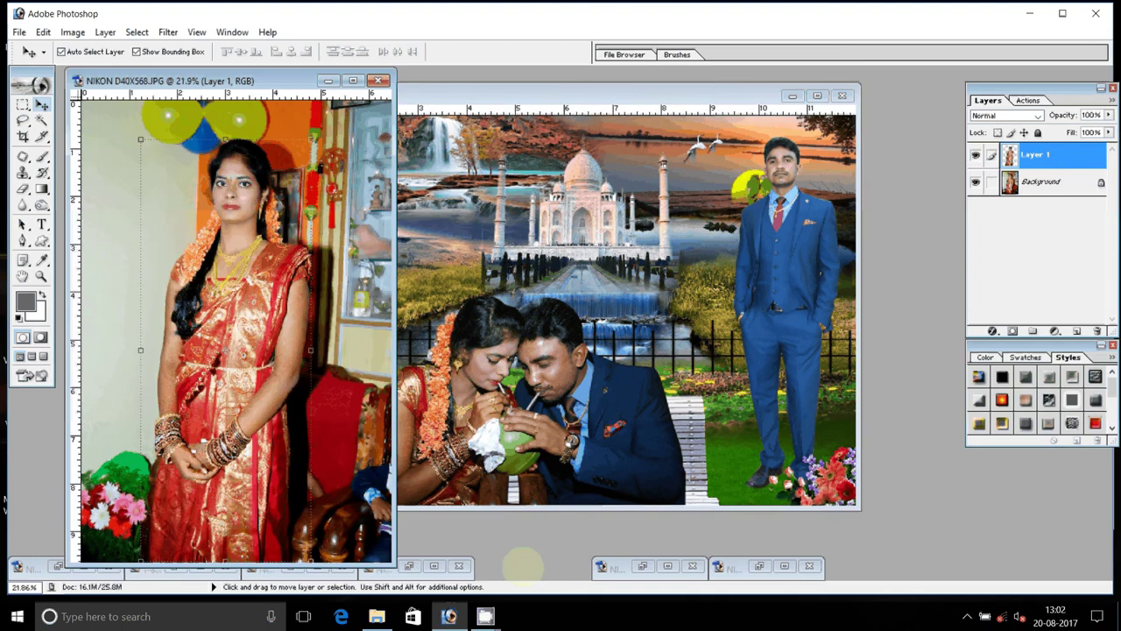
drag(228, 350, 313, 399)
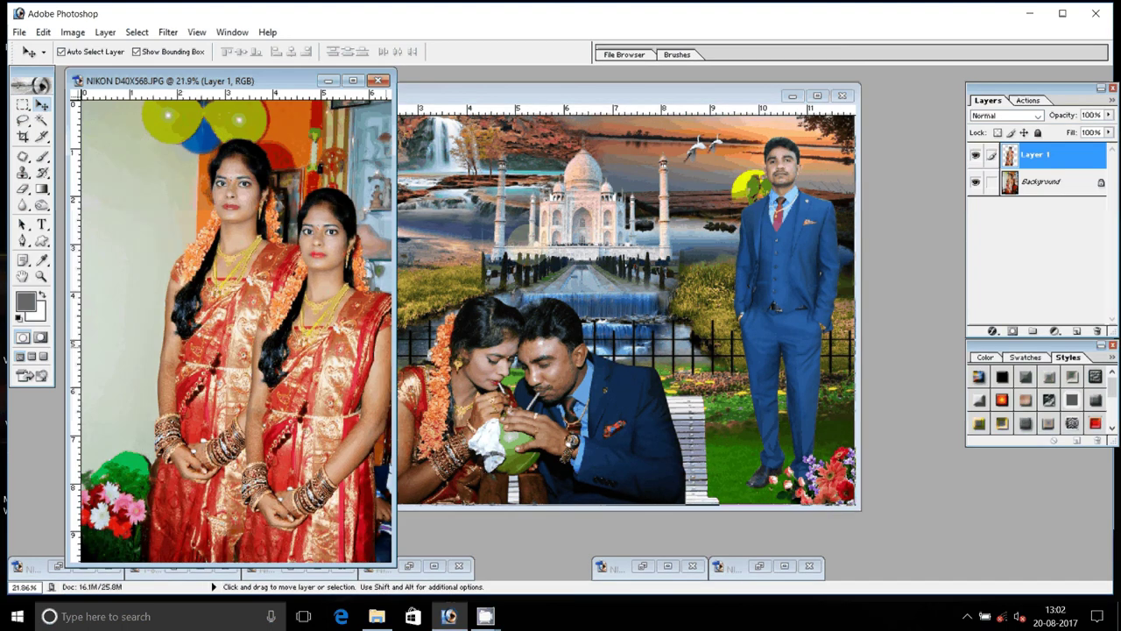
drag(324, 350, 368, 351)
drag(354, 254, 346, 294)
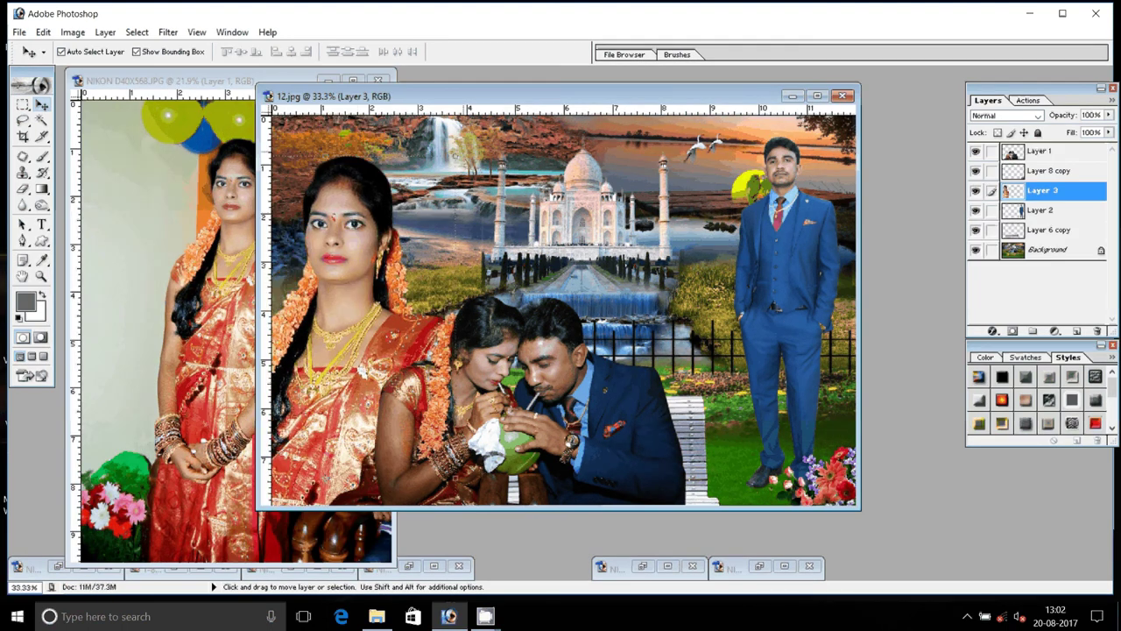
key(ctrl+t)
drag(483, 144, 399, 298)
right_click(416, 226)
click(469, 394)
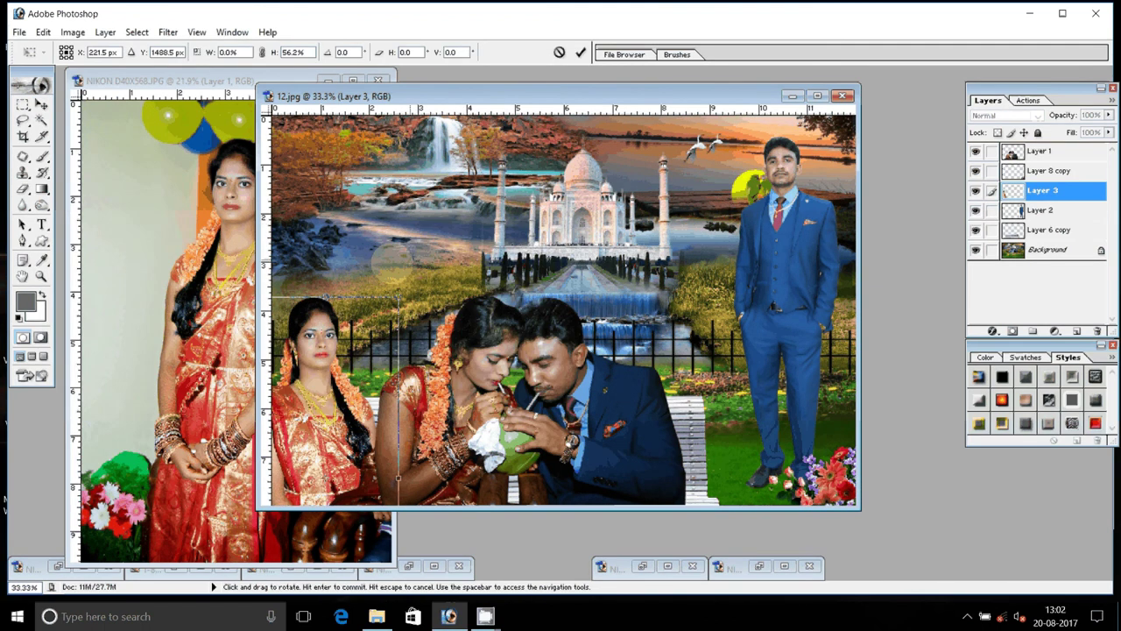
key(Return)
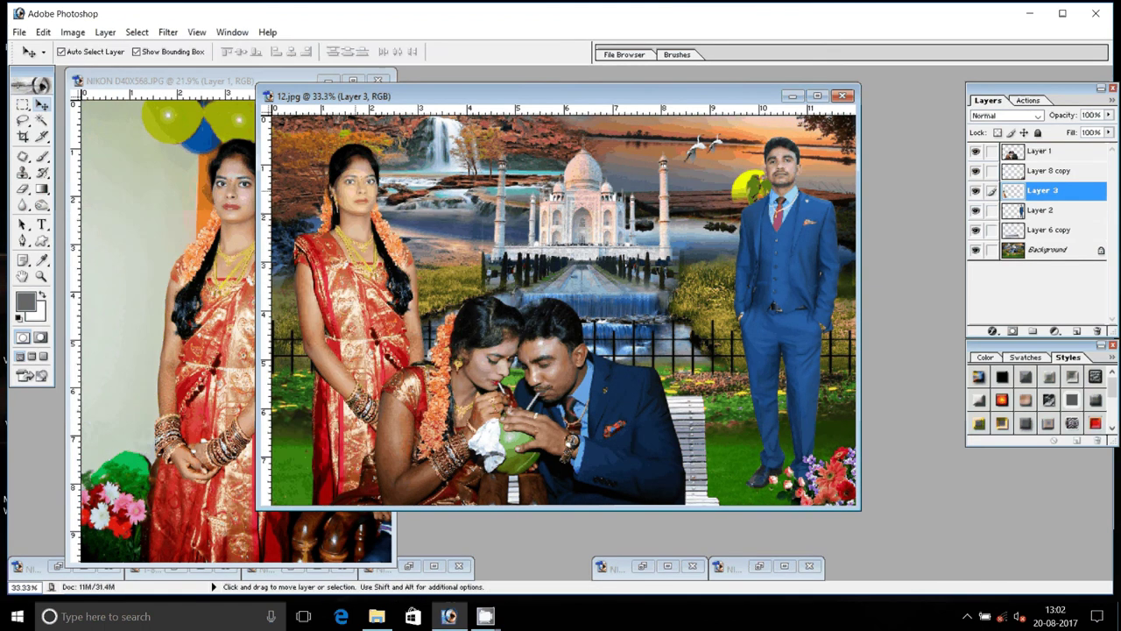
- Nudge the bride slightly up and left into place beside the couple
key(shift+Up)
key(shift+Up)
key(shift+Up)
key(shift+Left)
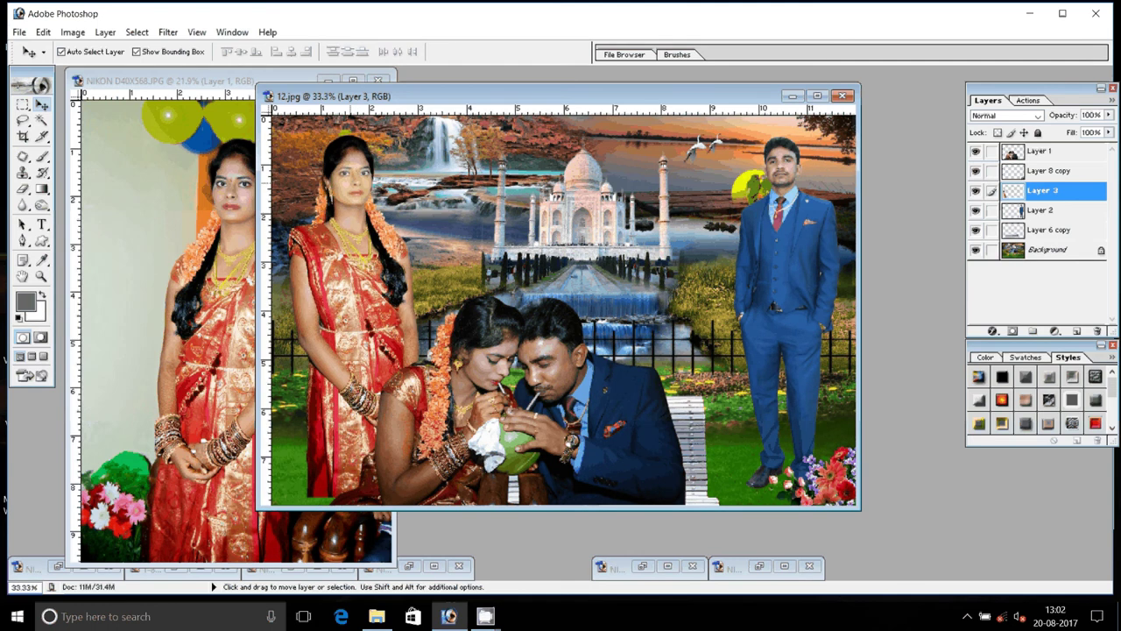
key(shift+Left)
key(shift+Left)
key(shift+Left)
key(shift+Right)
key(shift+Right)
key(shift+Right)
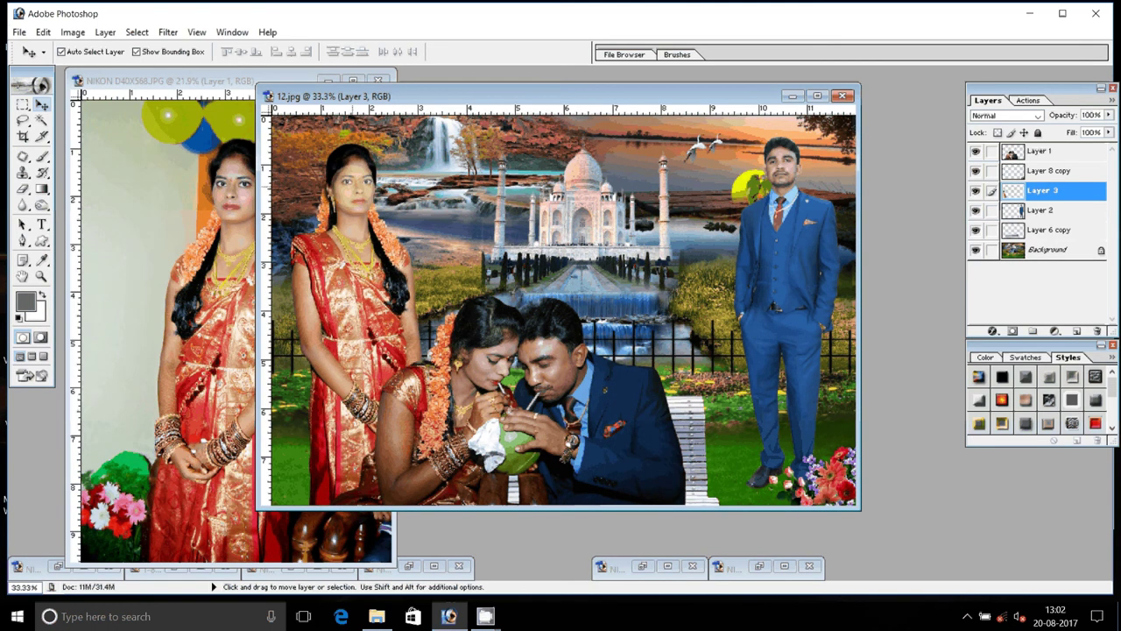
key(shift+Up)
key(shift+Up)
key(shift+Up)
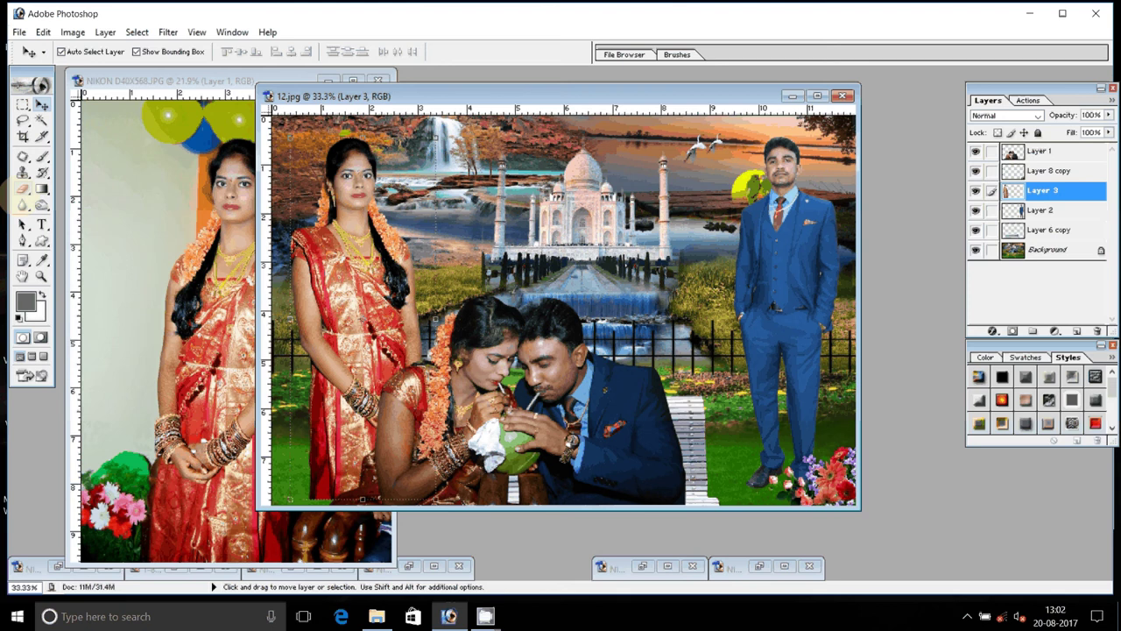
- Erase the standing bride's lower half and flatten the image into one Background layer
key(e)
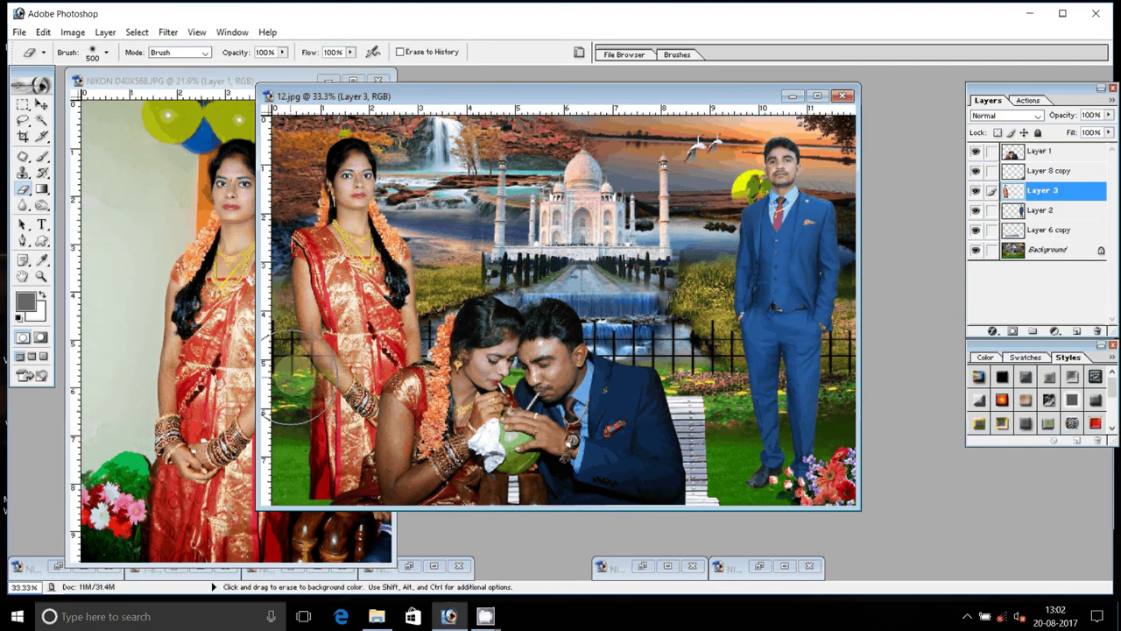
drag(297, 374, 331, 475)
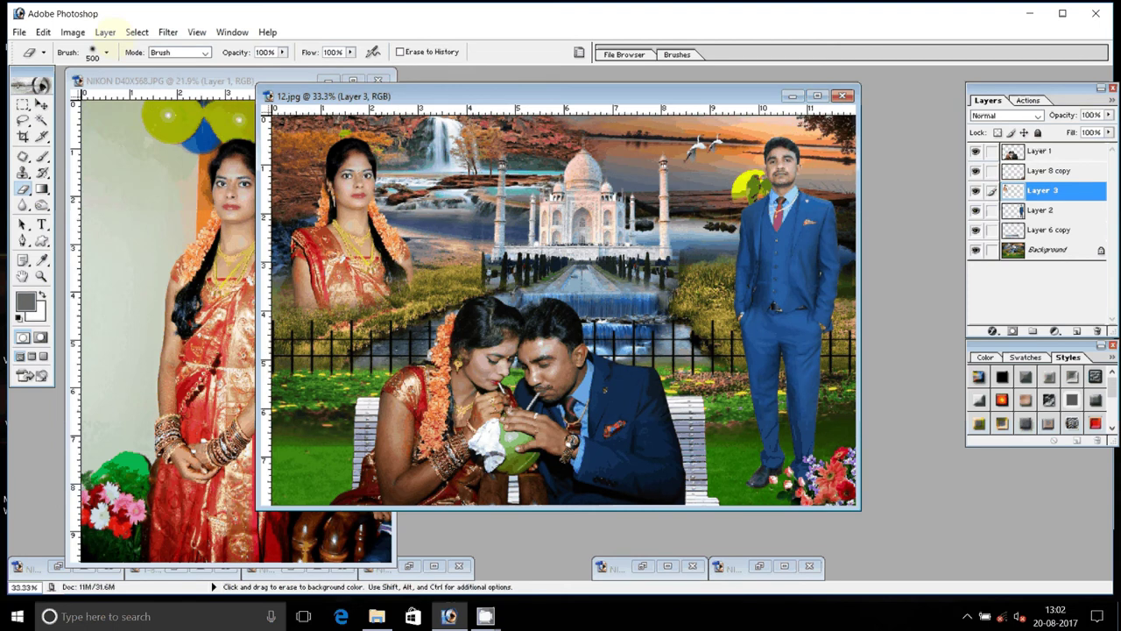
click(105, 32)
click(141, 480)
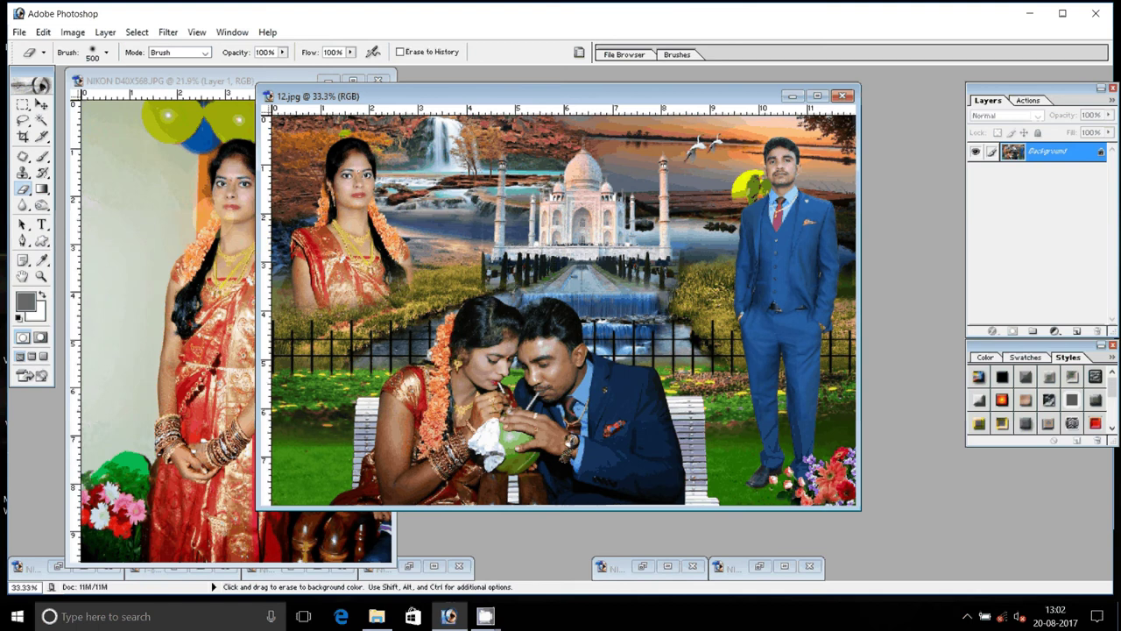
- Save As a JPEG named 4-8x12=1 in the Old photos r2 folder, accepting the JPEG options
click(18, 32)
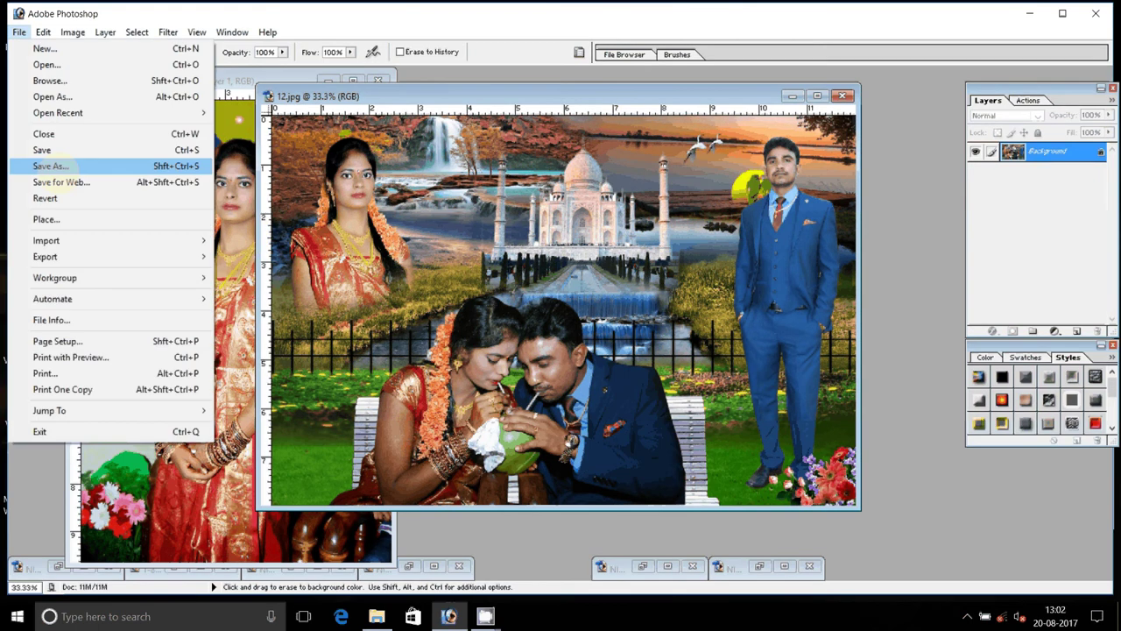
click(51, 165)
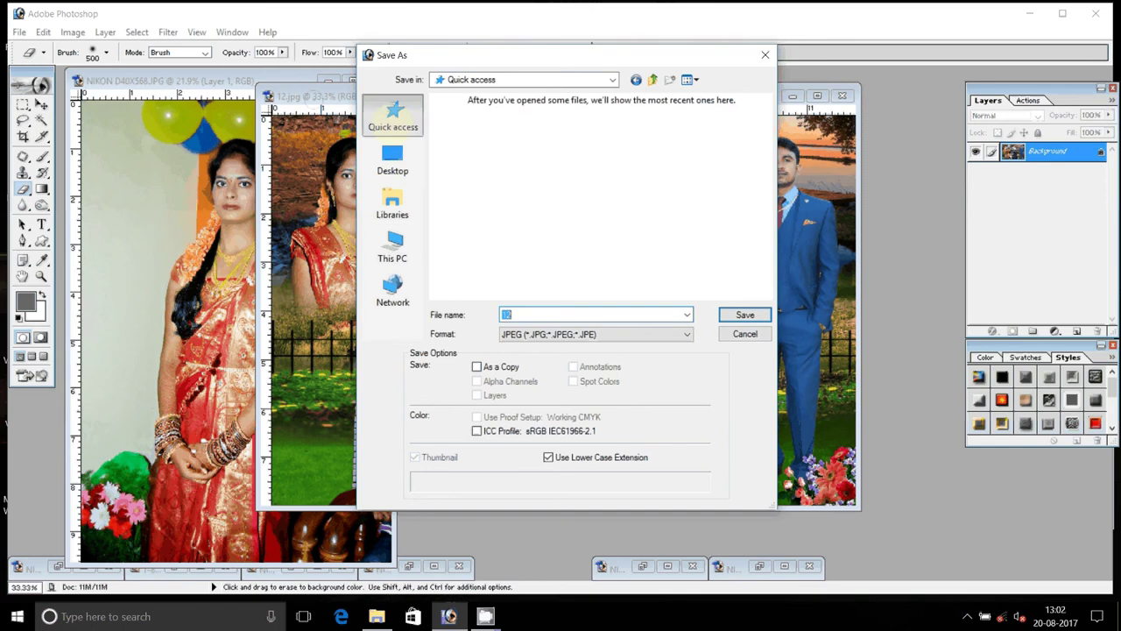
double_click(470, 190)
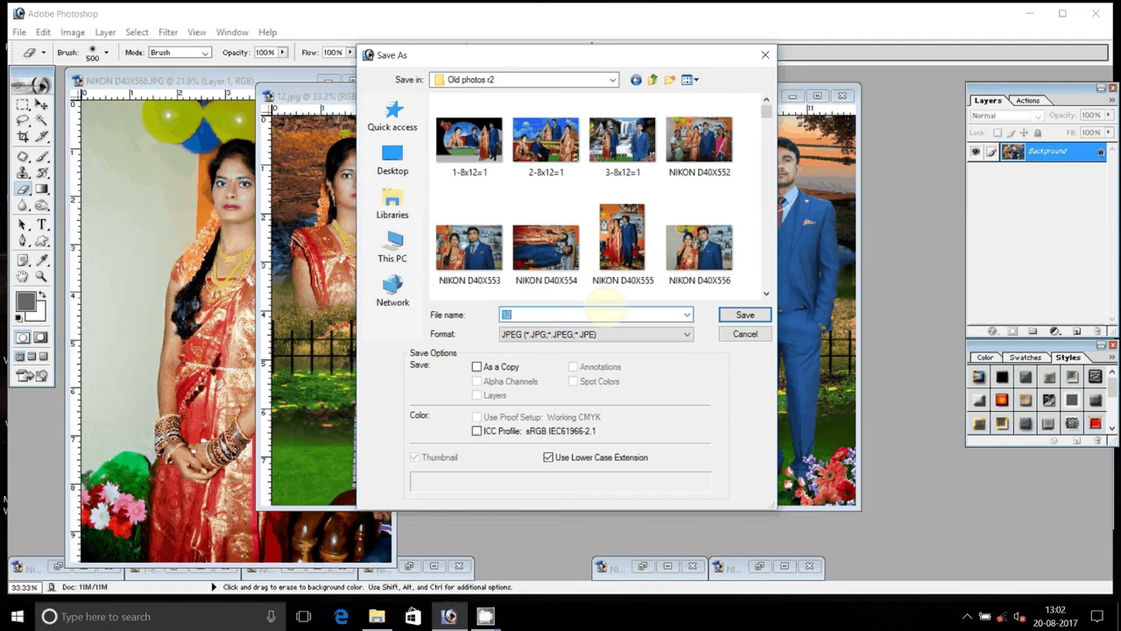
text(4-1)
text(2)
key(BackSpace)
key(BackSpace)
key(BackSpace)
text(-8)
text(x12)
text(=1)
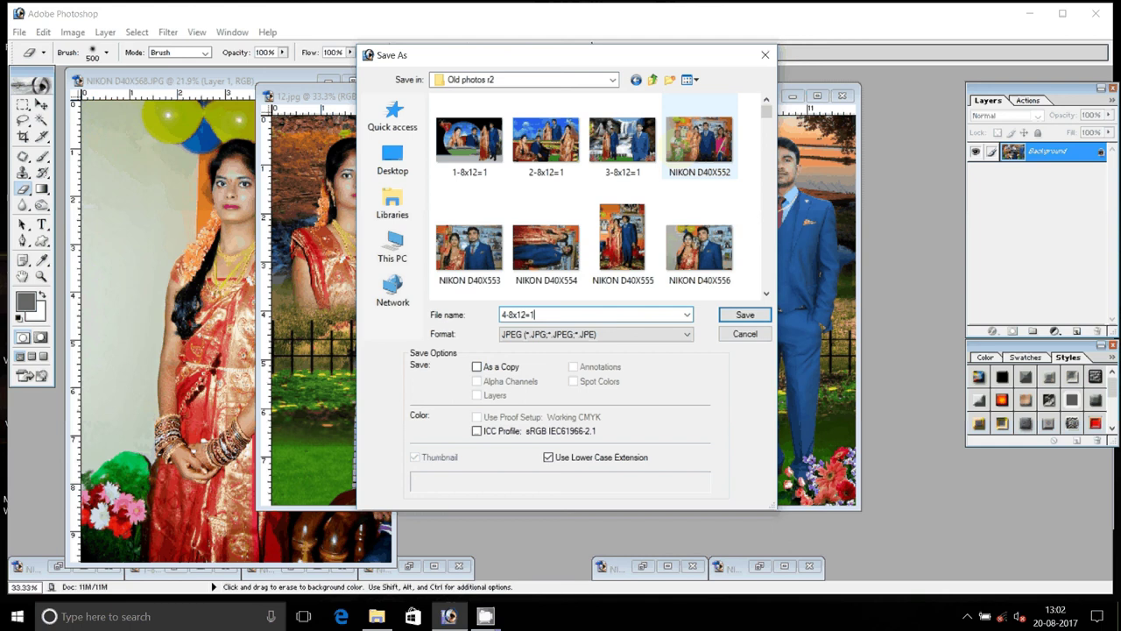
click(744, 314)
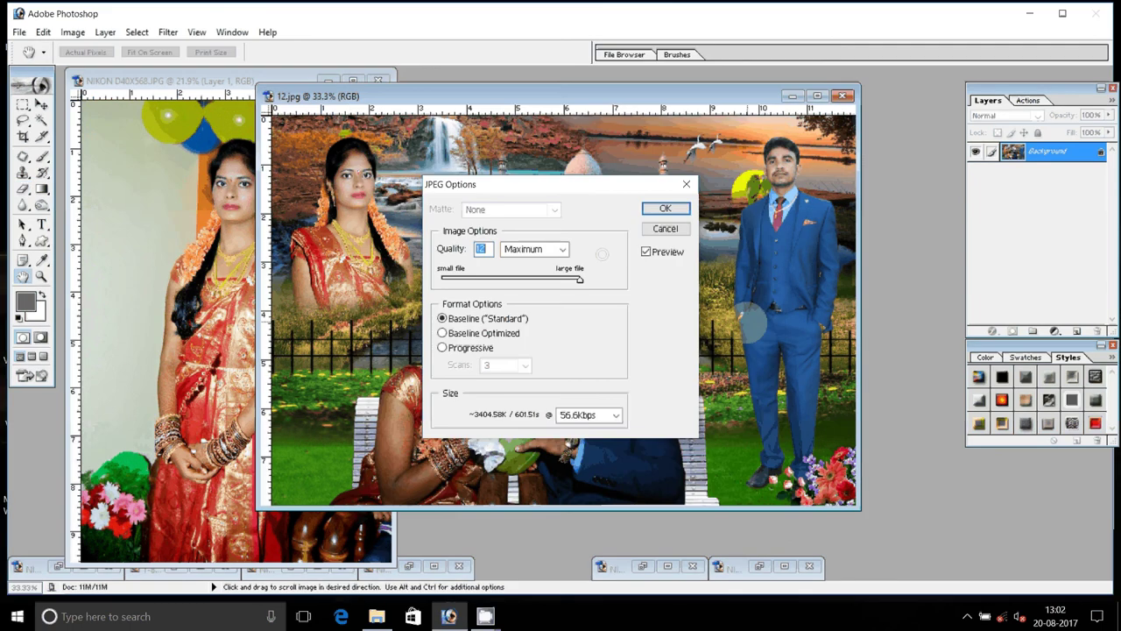
click(666, 208)
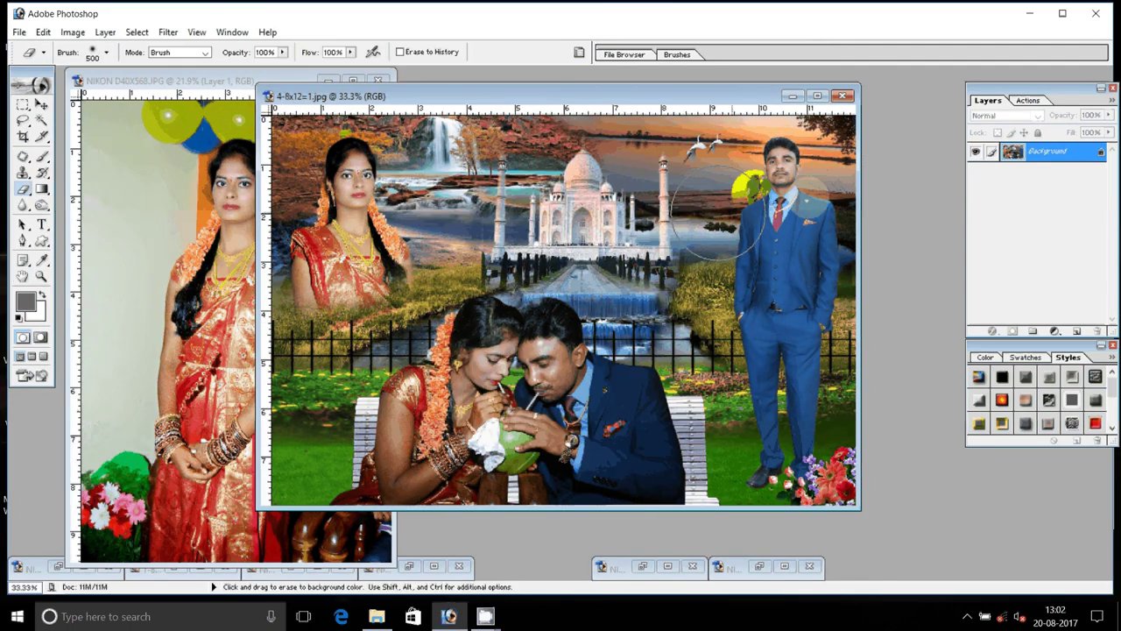